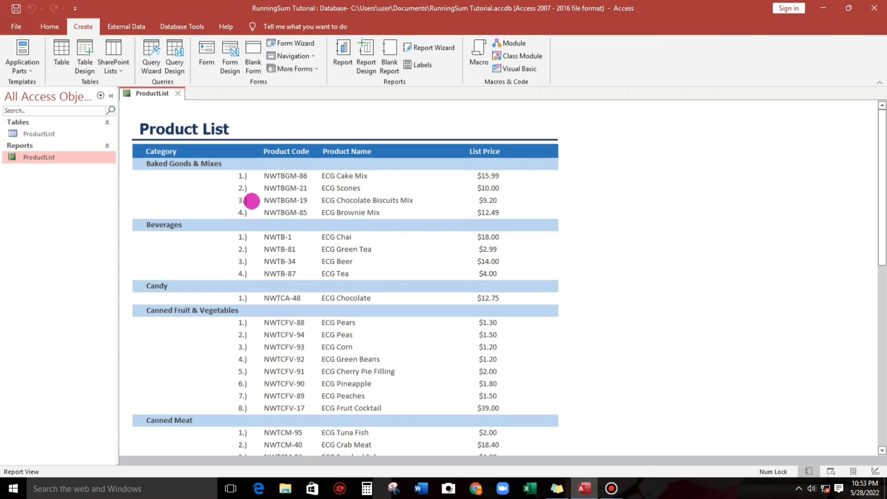
# Step: Open the ProductList table in Datasheet View to see its 40 product records
pyautogui.doubleClick(59, 134)
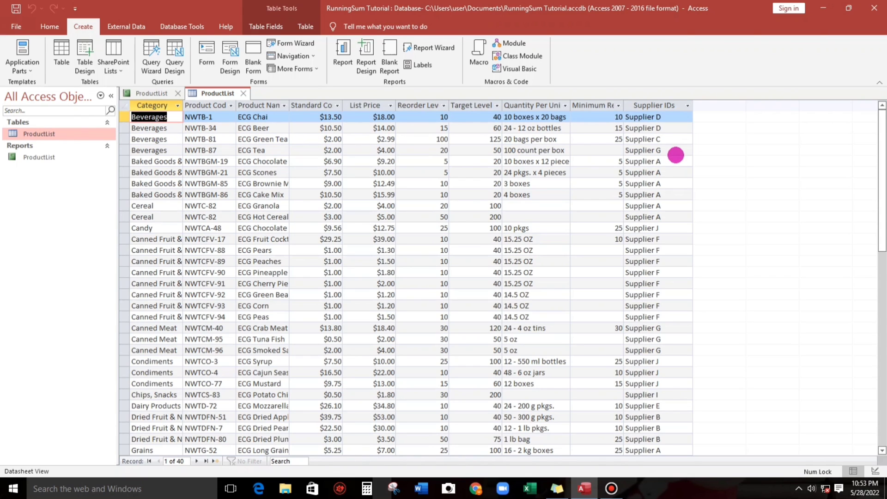
# Step: Close the ProductList table tab, leaving the ProductList report showing
pyautogui.click(243, 93)
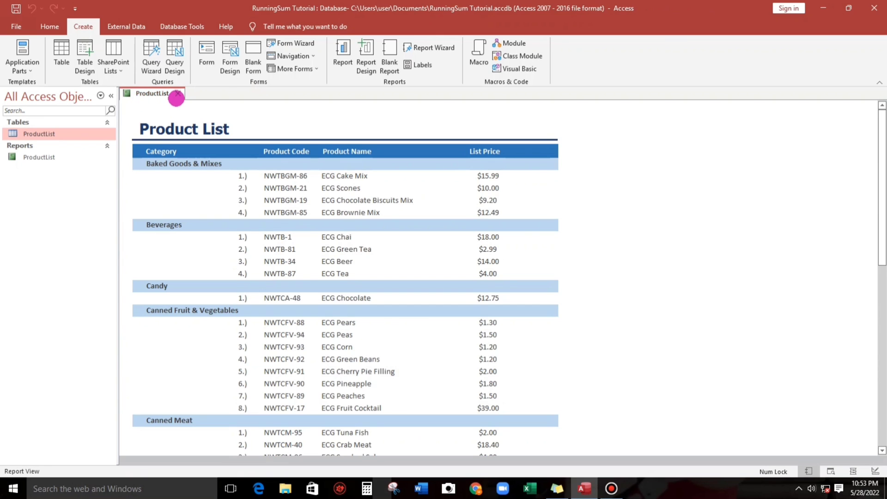
# Step: Close the report and run the Report Wizard with Category, Product Code, Product Name, List Price, grouped by Category
pyautogui.click(175, 95)
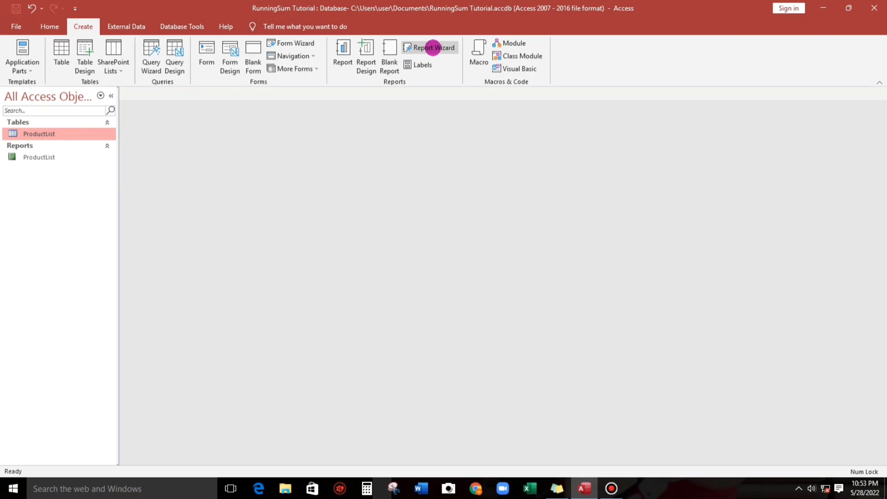
pyautogui.click(432, 48)
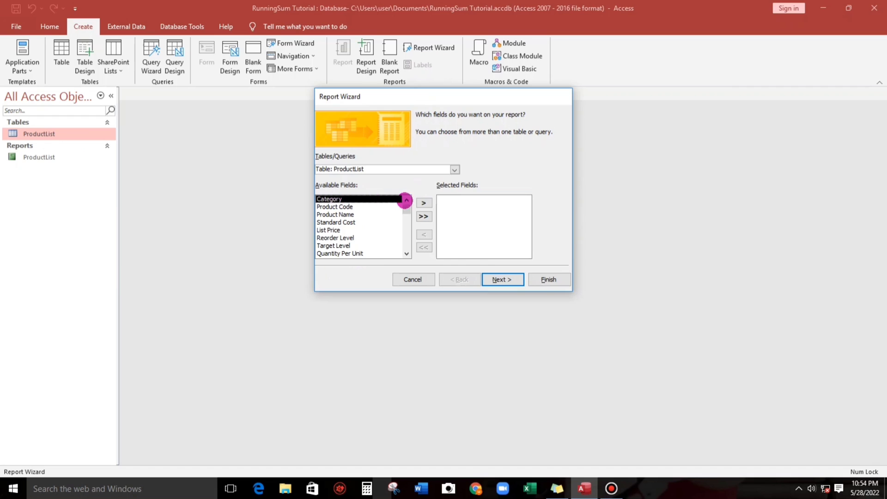
pyautogui.click(423, 202)
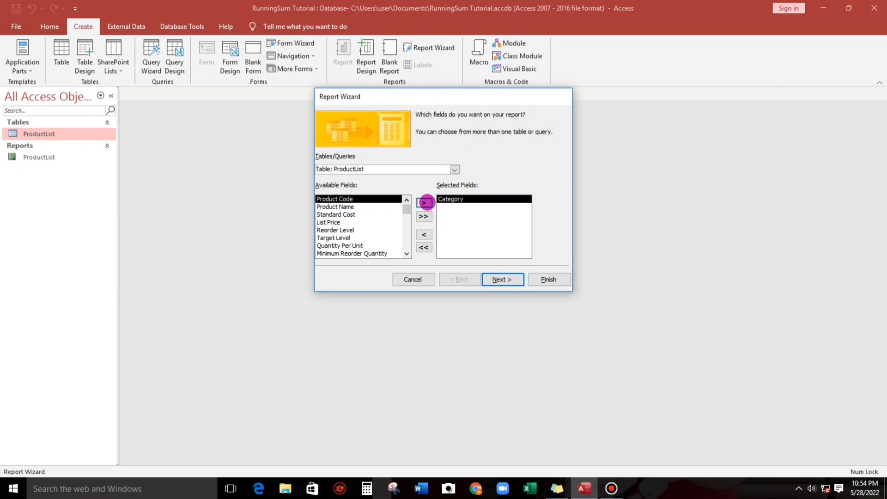
pyautogui.click(424, 202)
pyautogui.click(424, 202)
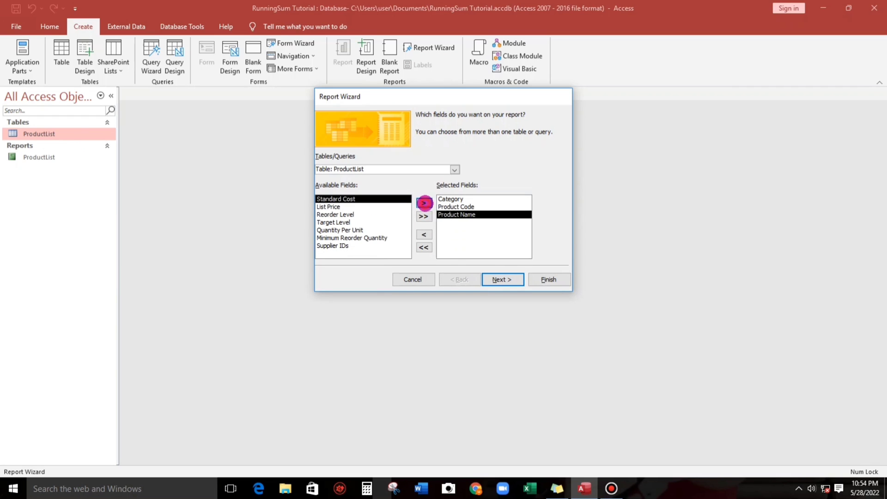
pyautogui.click(339, 206)
pyautogui.click(420, 203)
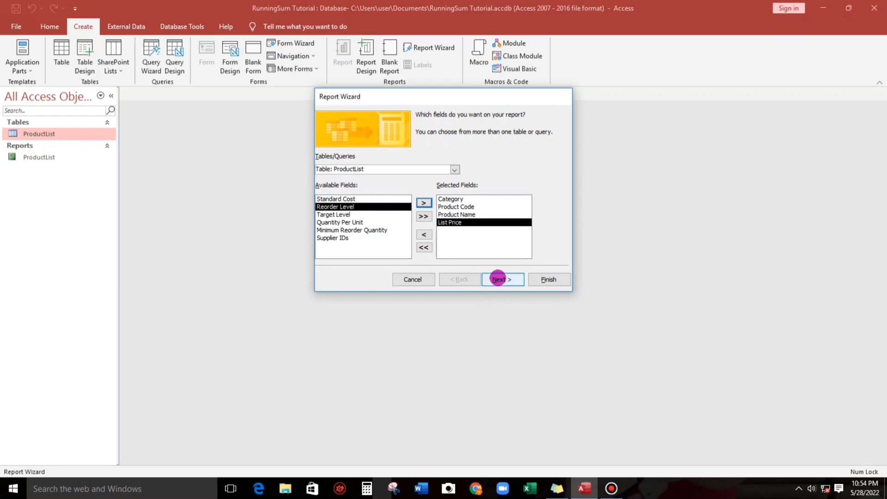
pyautogui.click(498, 278)
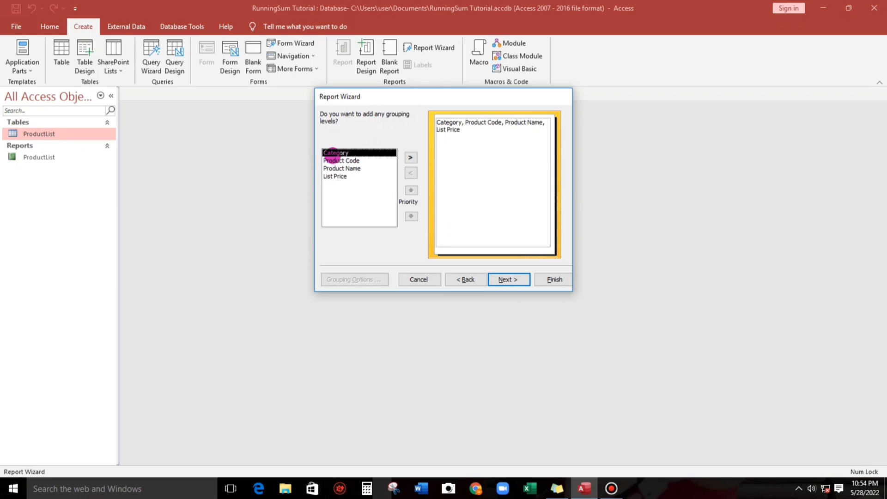
pyautogui.click(410, 157)
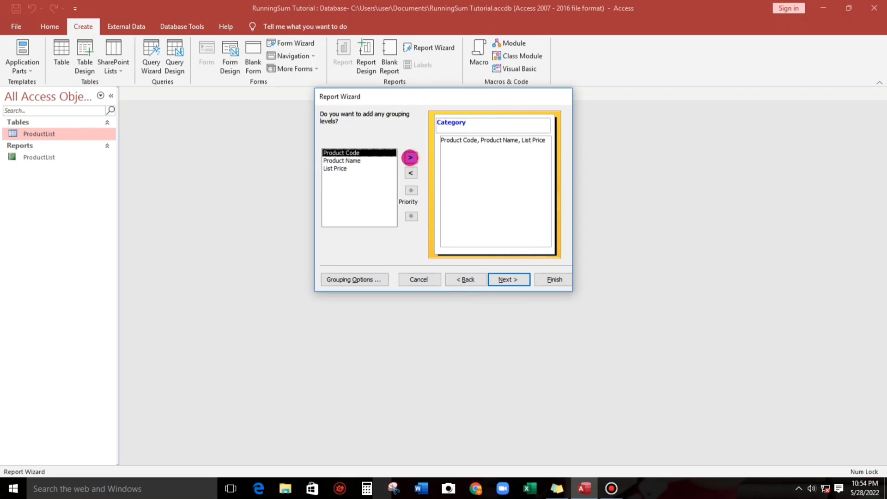
# Step: Finish the wizard with no sorting, Stepped layout and the title ProductSampleList
pyautogui.click(507, 274)
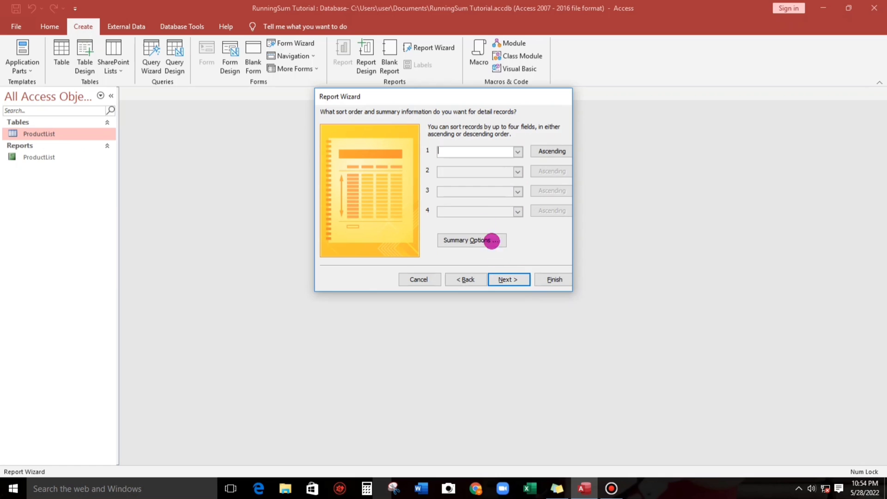
pyautogui.click(510, 280)
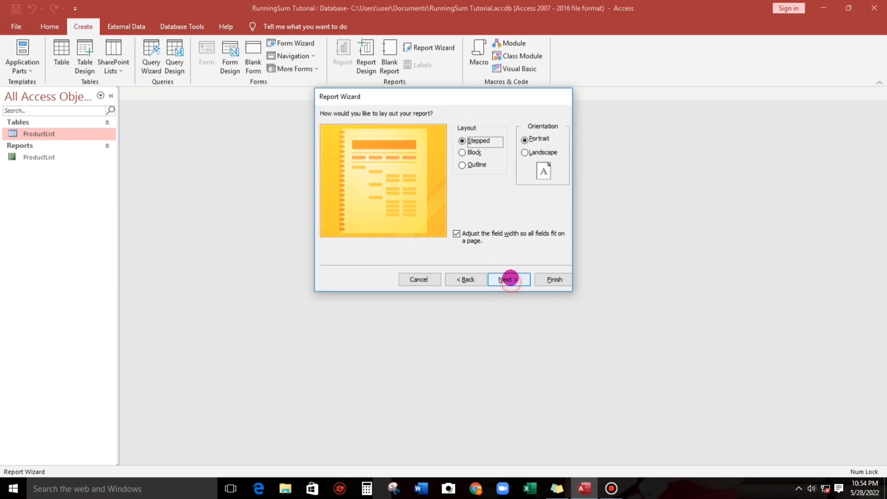
pyautogui.click(462, 152)
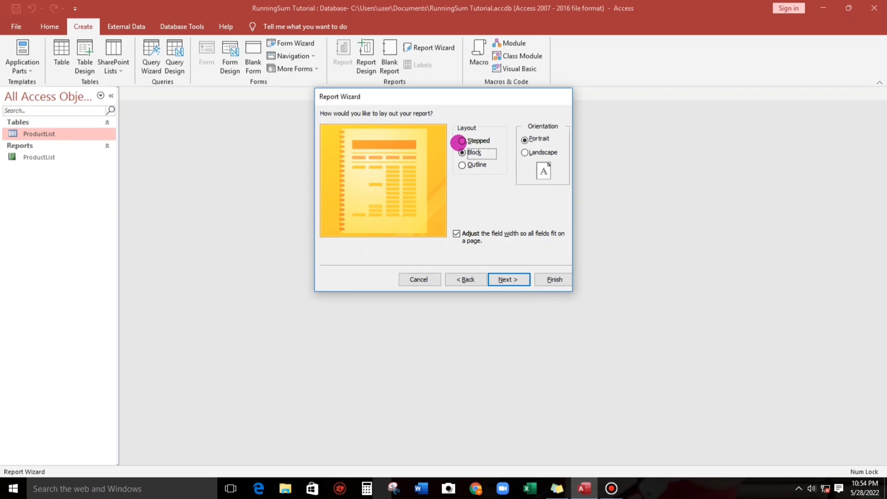
pyautogui.click(462, 141)
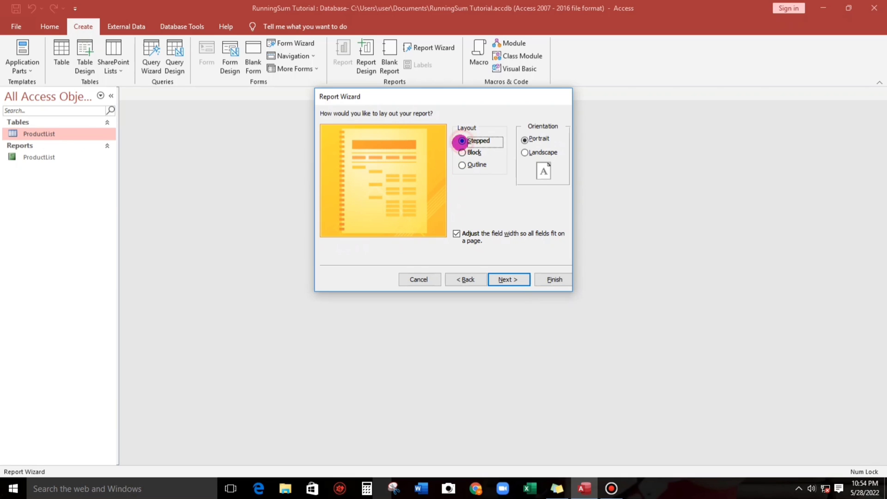
pyautogui.click(510, 279)
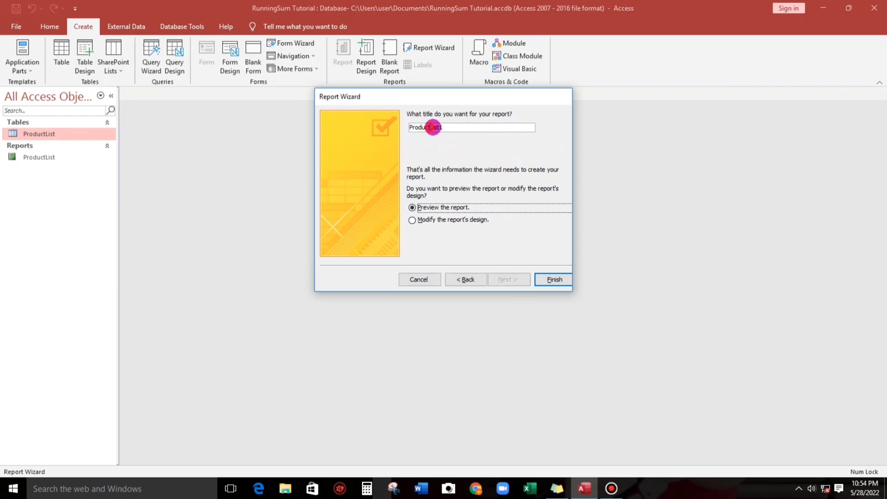
pyautogui.moveTo(429, 127); pyautogui.dragTo(464, 128)
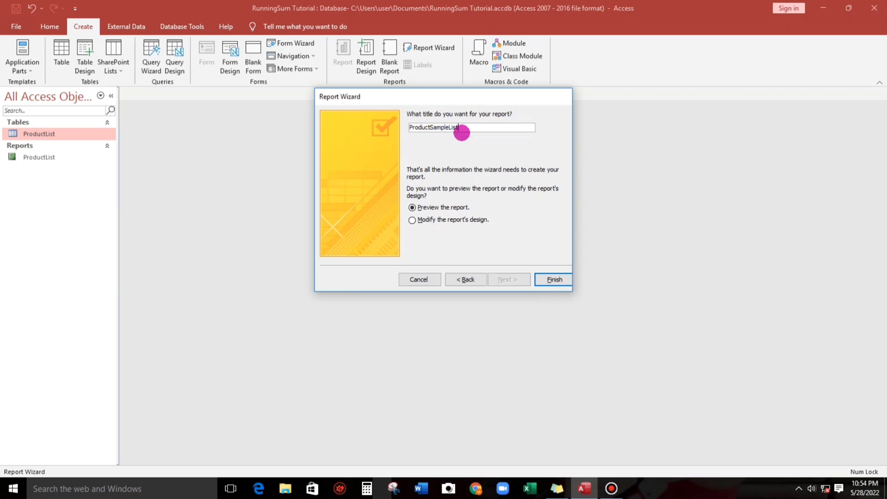
pyautogui.click(554, 276)
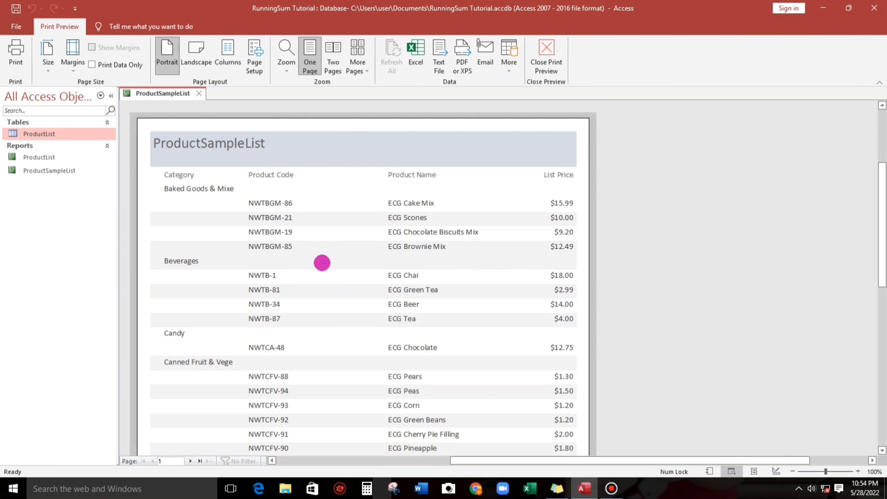
# Step: Check the print preview, then switch the ProductSampleList report to Design View
pyautogui.rightClick(396, 149)
pyautogui.click(529, 151)
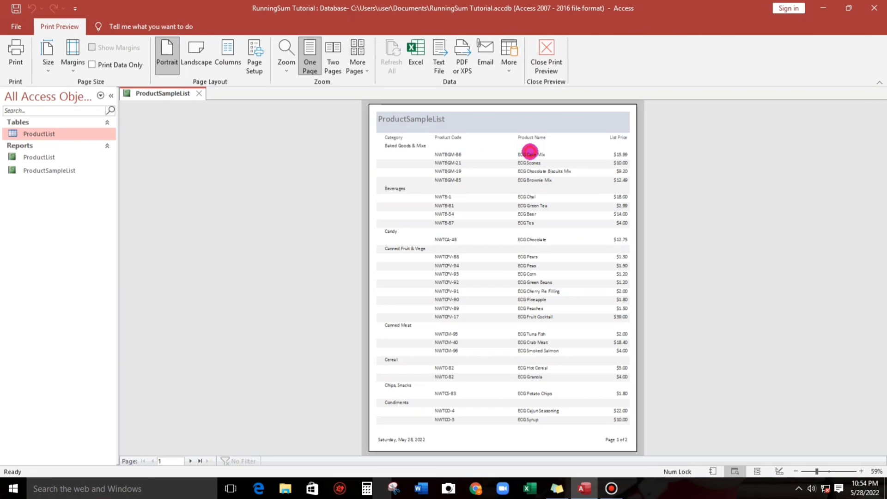
pyautogui.click(475, 193)
pyautogui.scroll(2, 458, 219)
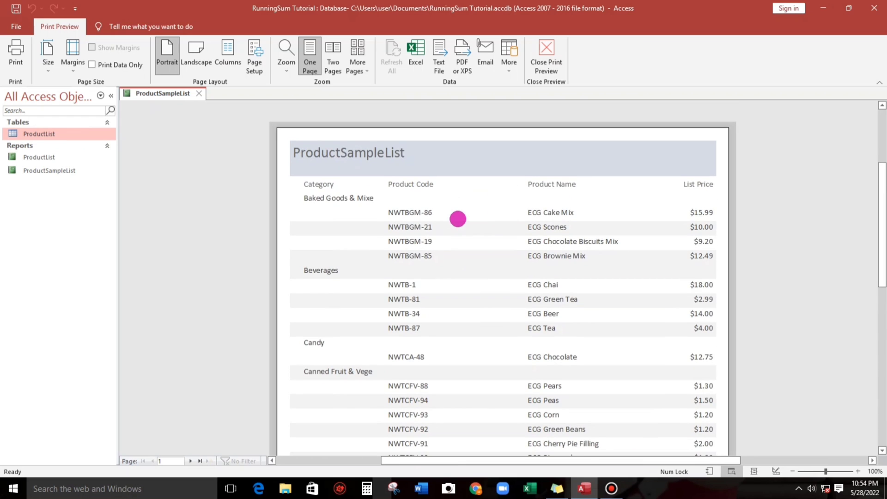
pyautogui.rightClick(432, 155)
pyautogui.click(457, 188)
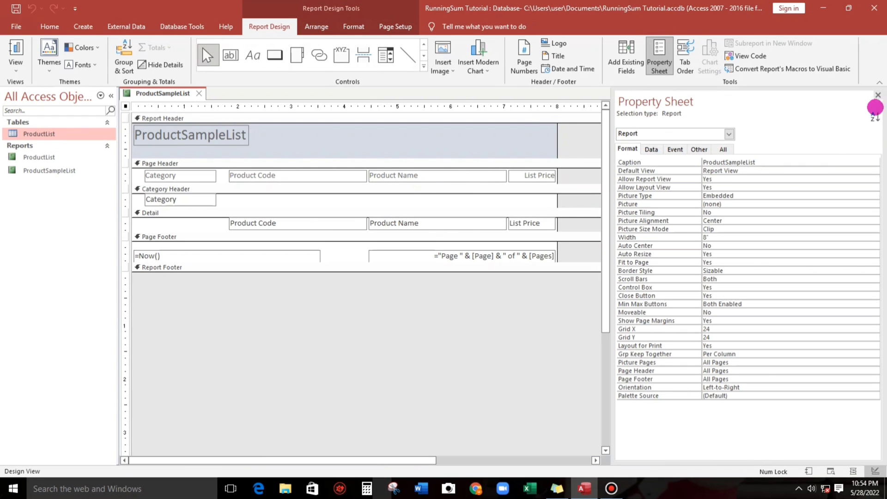
# Step: Hide the Property Sheet and Navigation Pane, then narrow both Product Code controls from the left
pyautogui.click(876, 95)
pyautogui.click(111, 95)
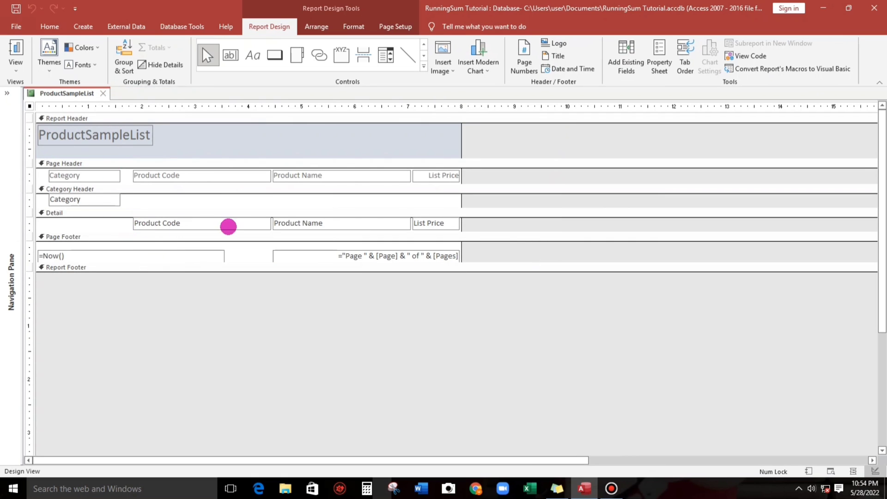
pyautogui.click(126, 222)
pyautogui.keyDown('shift'); pyautogui.click(133, 174); pyautogui.keyUp('shift')
pyautogui.click(134, 175)
pyautogui.moveTo(133, 175); pyautogui.dragTo(204, 185)
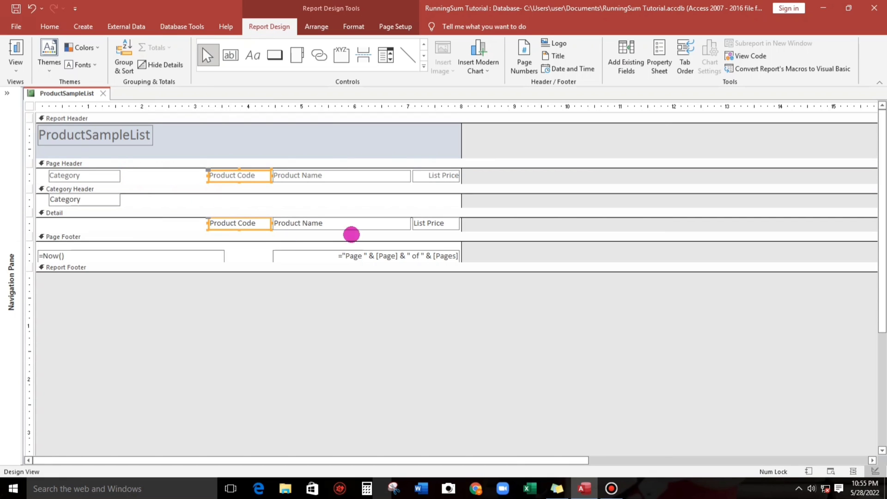
# Step: Centre the List Price header and field, and shorten the Detail section slightly
pyautogui.moveTo(472, 172); pyautogui.dragTo(441, 224)
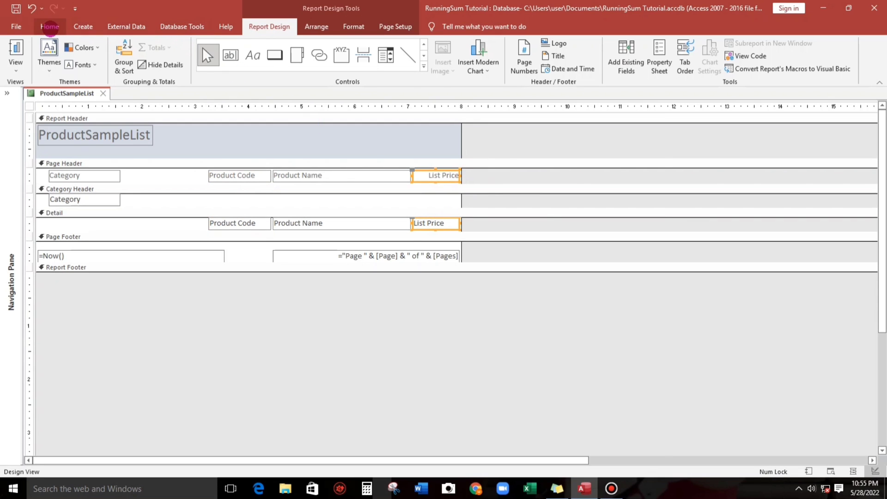
pyautogui.click(50, 26)
pyautogui.click(575, 63)
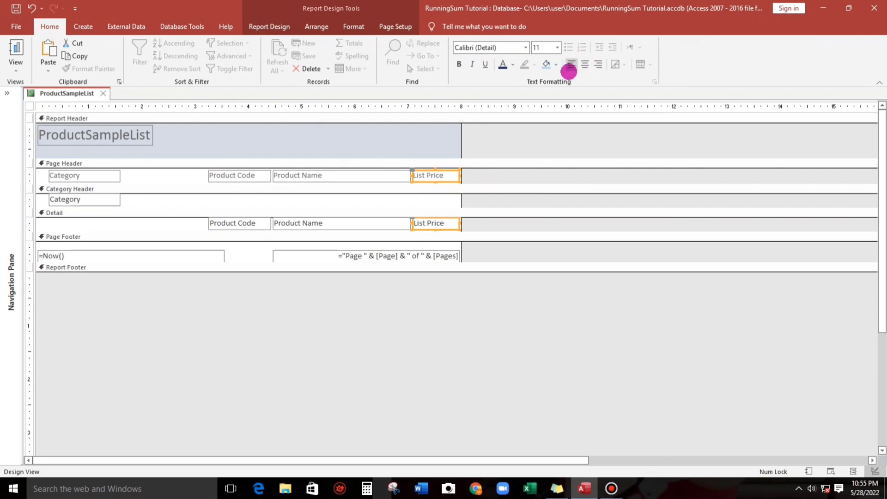
pyautogui.click(584, 63)
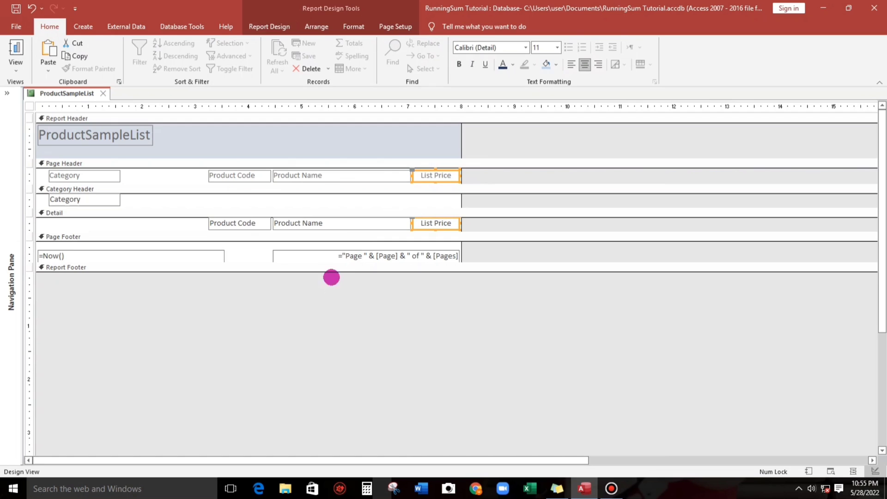
pyautogui.click(313, 307)
pyautogui.moveTo(235, 236); pyautogui.dragTo(233, 224)
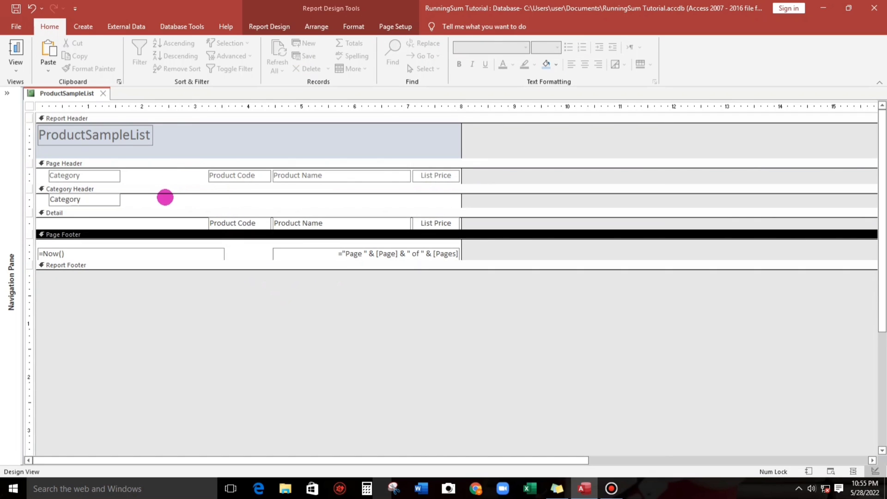
# Step: Fill the Category Header section with light blue
pyautogui.rightClick(164, 200)
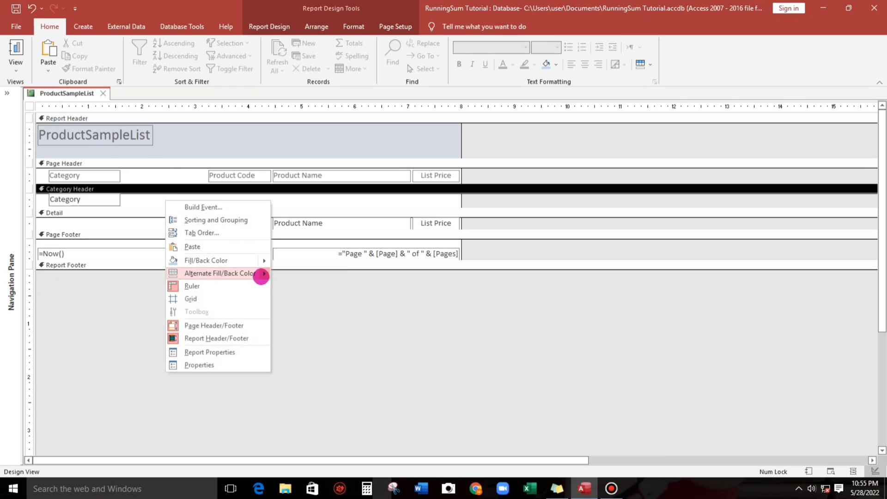
pyautogui.moveTo(260, 262)
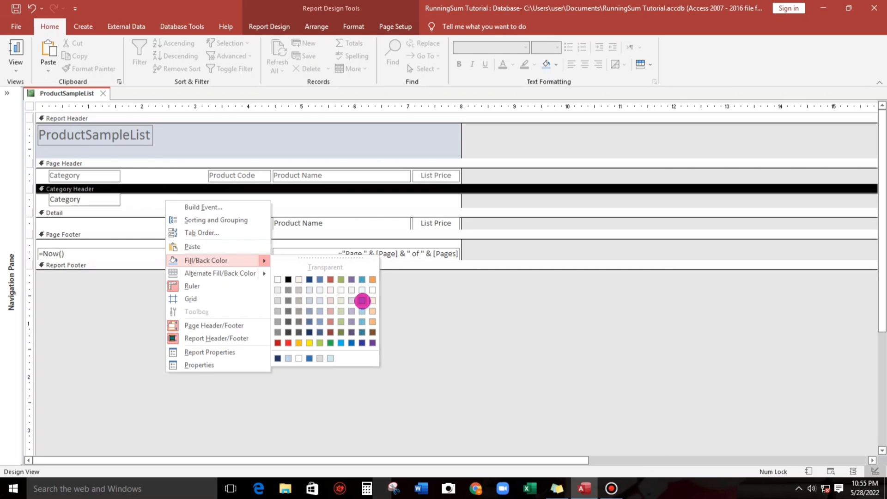
pyautogui.click(353, 27)
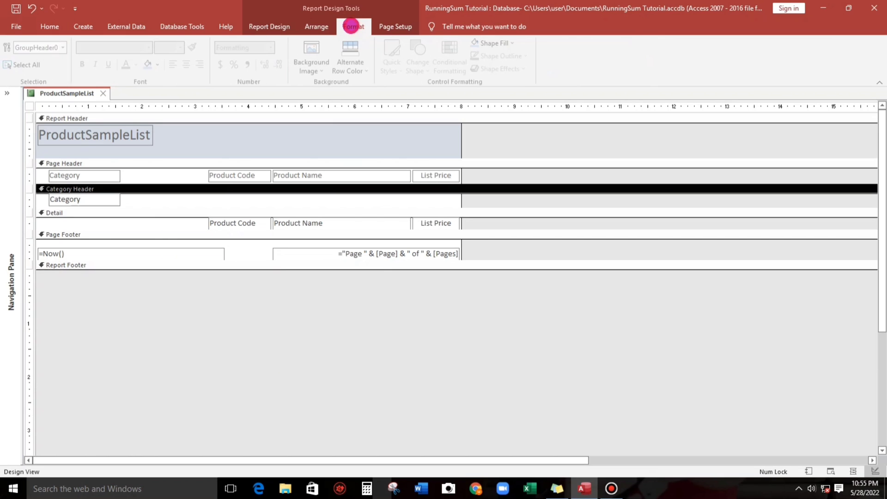
pyautogui.click(514, 43)
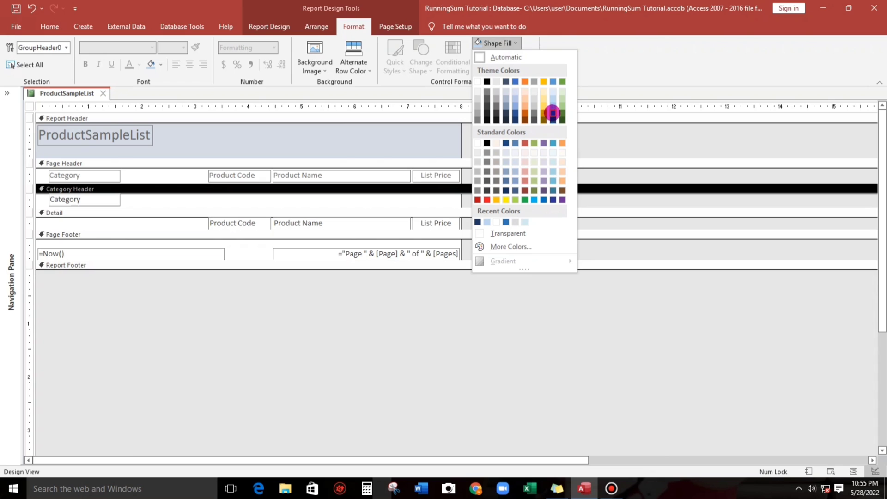
pyautogui.click(553, 101)
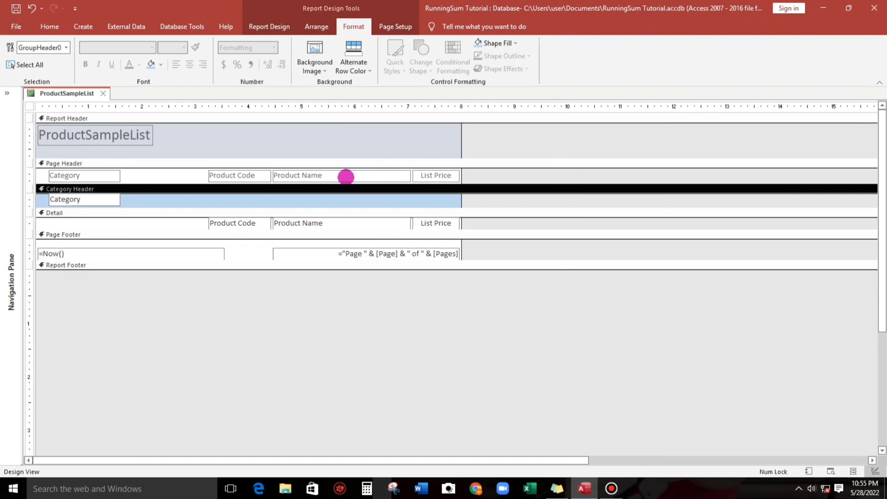
# Step: Set the Category text box's fill to Transparent
pyautogui.click(110, 200)
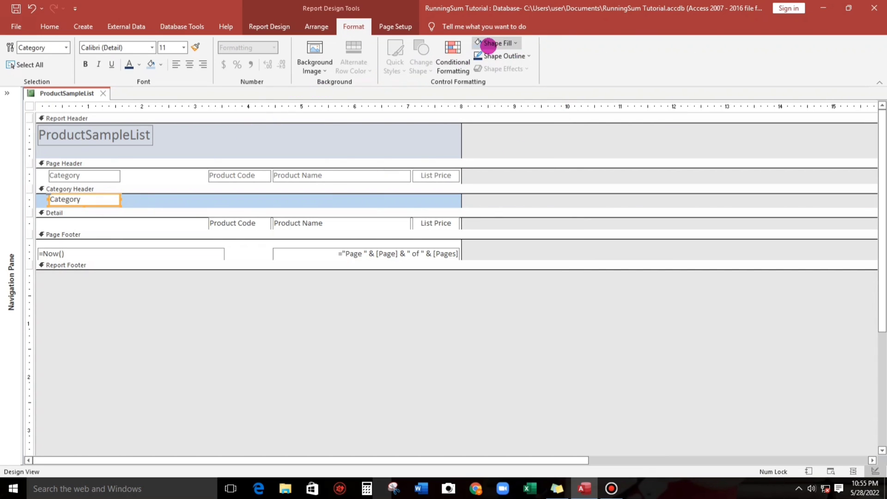
pyautogui.click(477, 44)
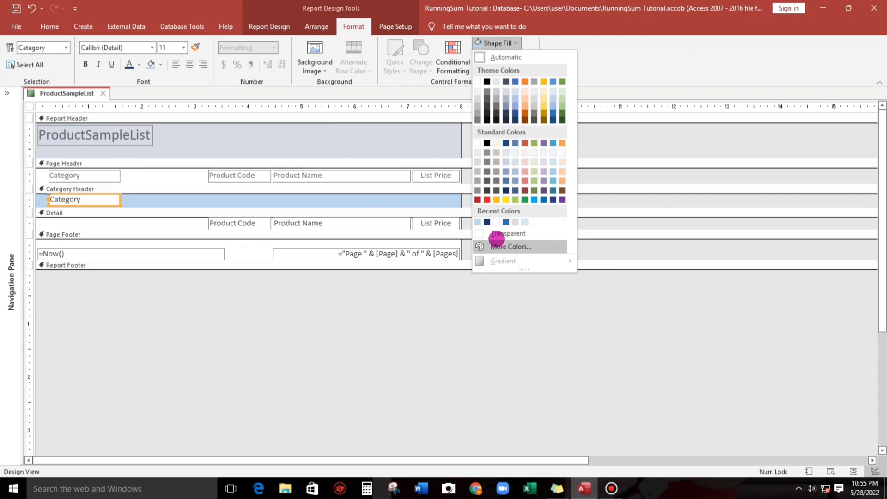
pyautogui.click(496, 232)
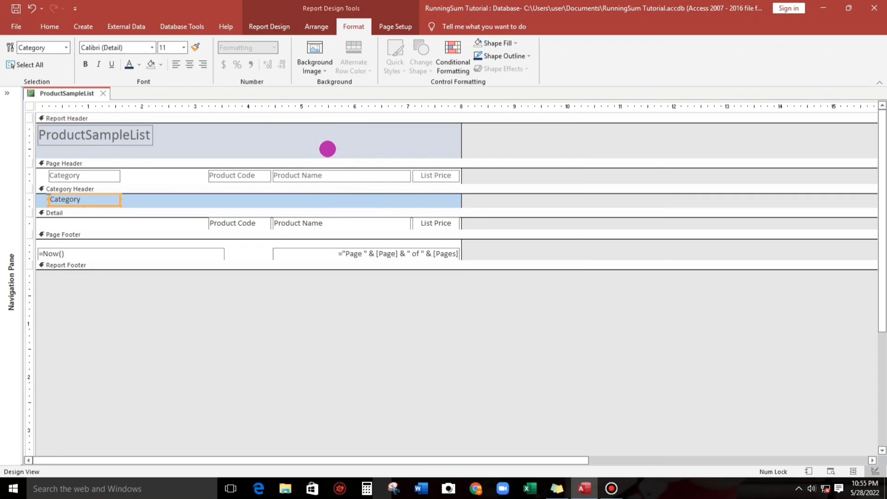
pyautogui.click(173, 175)
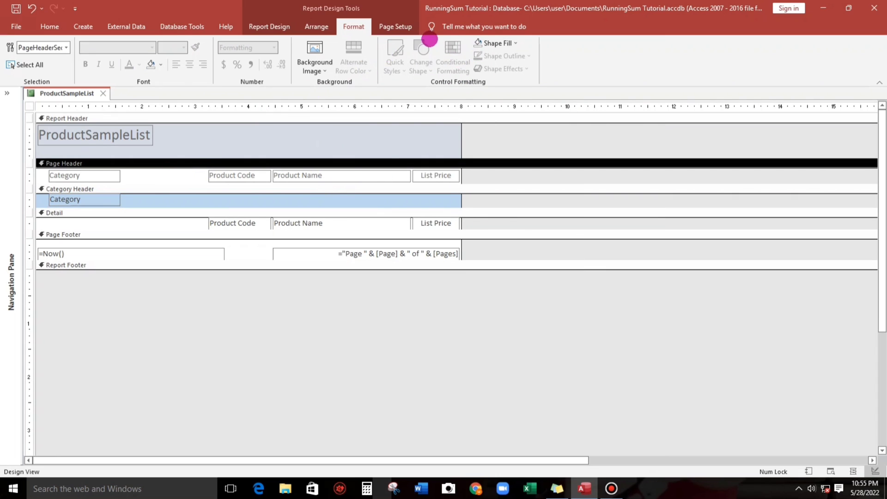
# Step: Fill the Page Header dark blue and make its four column labels white and bold
pyautogui.click(511, 43)
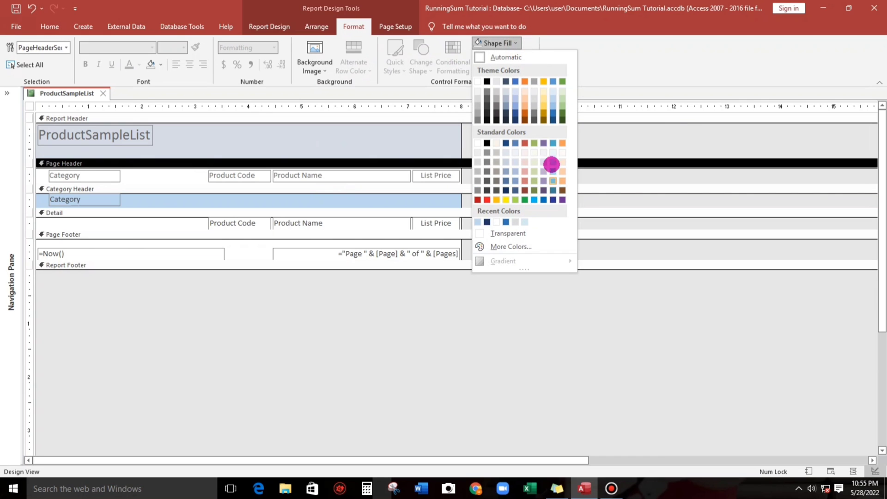
pyautogui.click(552, 112)
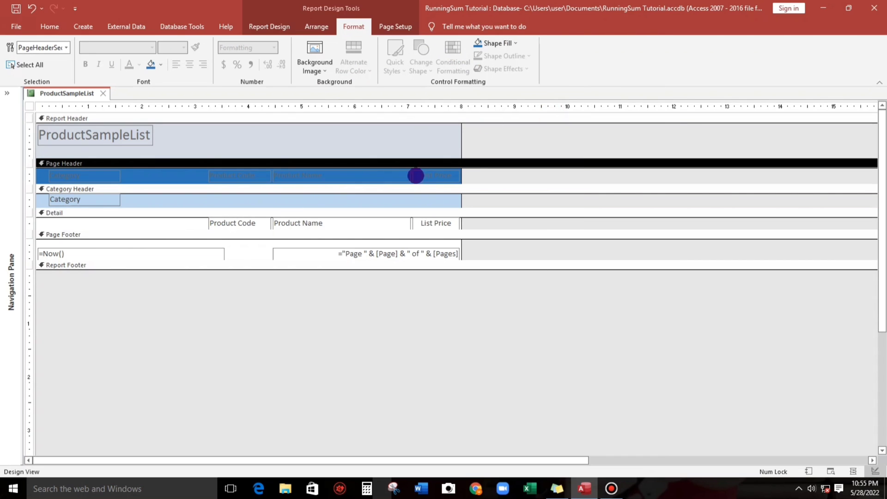
pyautogui.moveTo(479, 174); pyautogui.dragTo(102, 174)
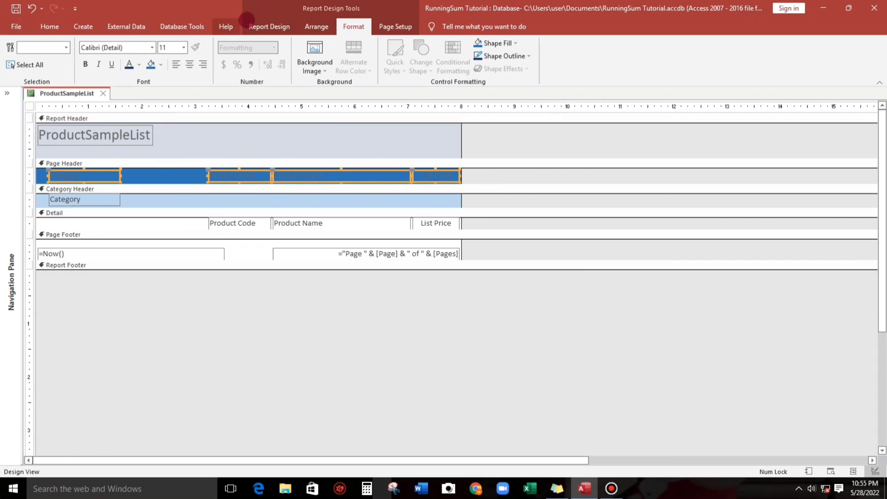
pyautogui.click(50, 27)
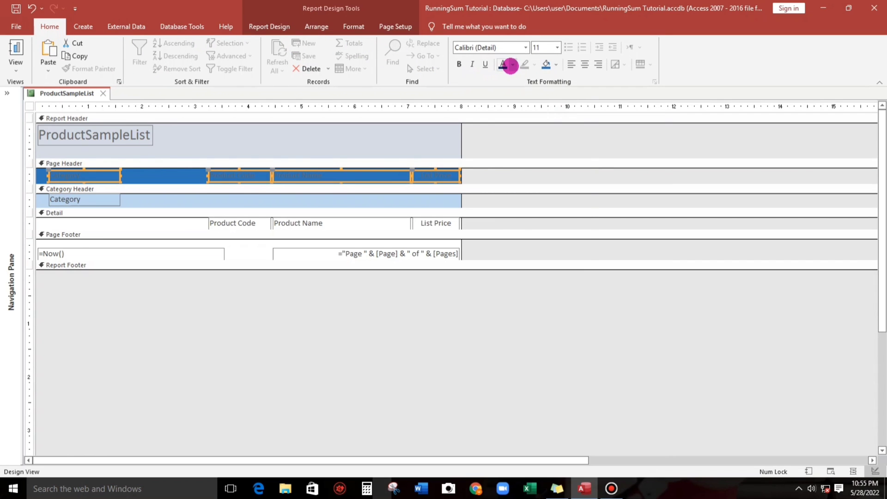
pyautogui.click(512, 64)
pyautogui.click(502, 104)
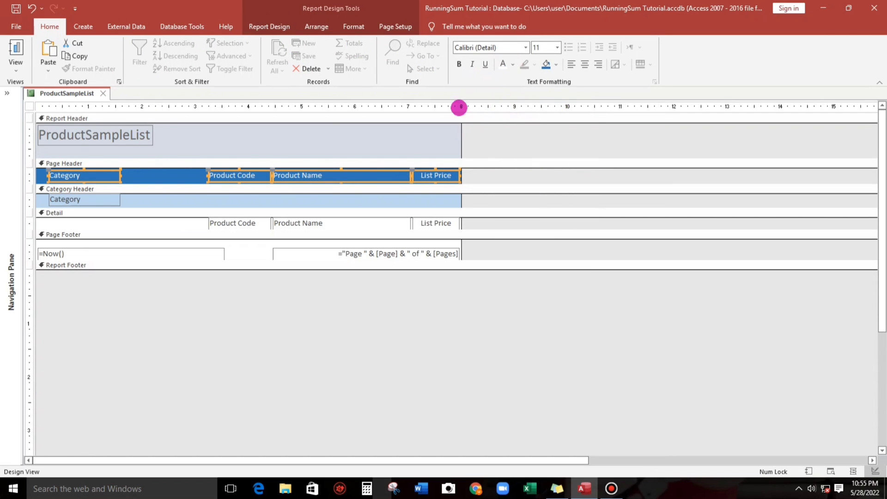
pyautogui.click(460, 66)
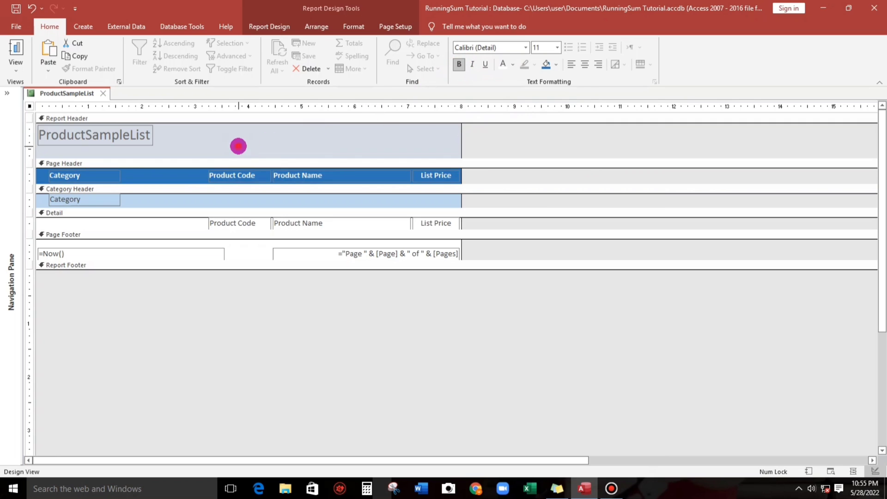
# Step: Give the Report Header section a white background
pyautogui.click(239, 146)
pyautogui.click(556, 64)
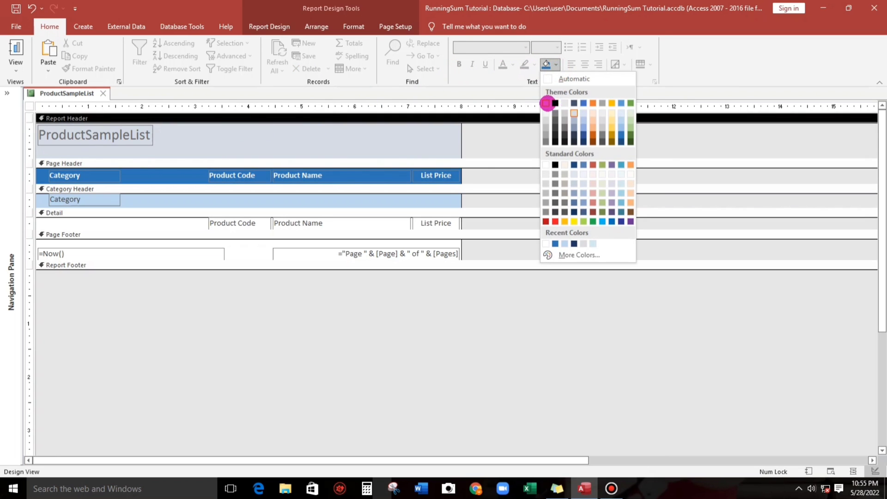
pyautogui.click(548, 104)
# Step: Retitle the report 'Product Sample List' in bold and nudge the title slightly down
pyautogui.click(115, 136)
pyautogui.click(85, 135)
pyautogui.click(133, 134)
pyautogui.press('Return')
pyautogui.hotkey('ctrl', 'b')
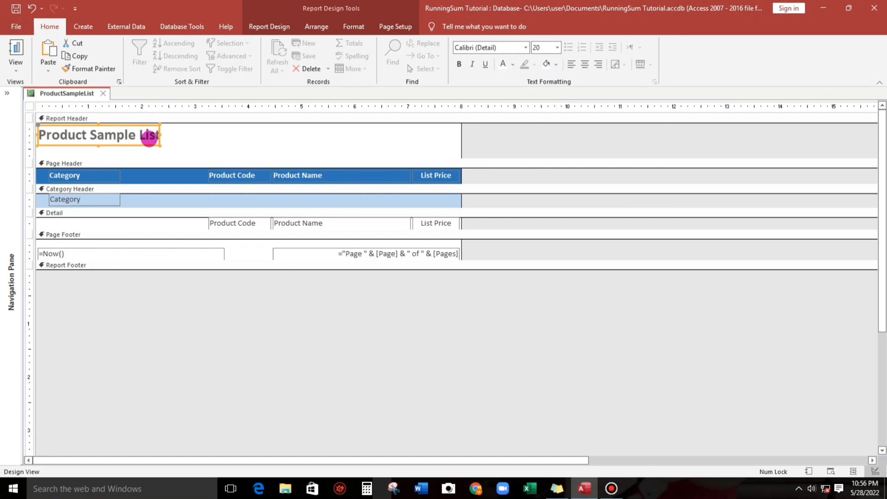
pyautogui.click(183, 137)
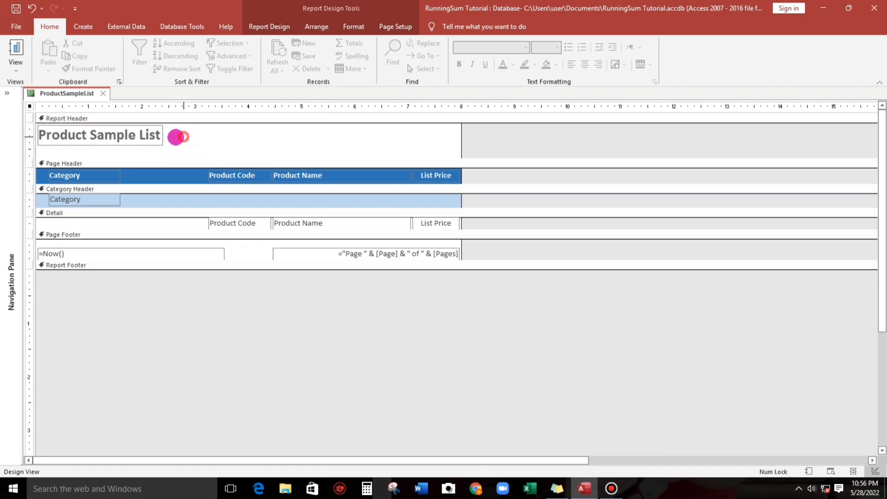
pyautogui.click(131, 136)
pyautogui.moveTo(130, 137); pyautogui.dragTo(133, 144)
pyautogui.click(209, 145)
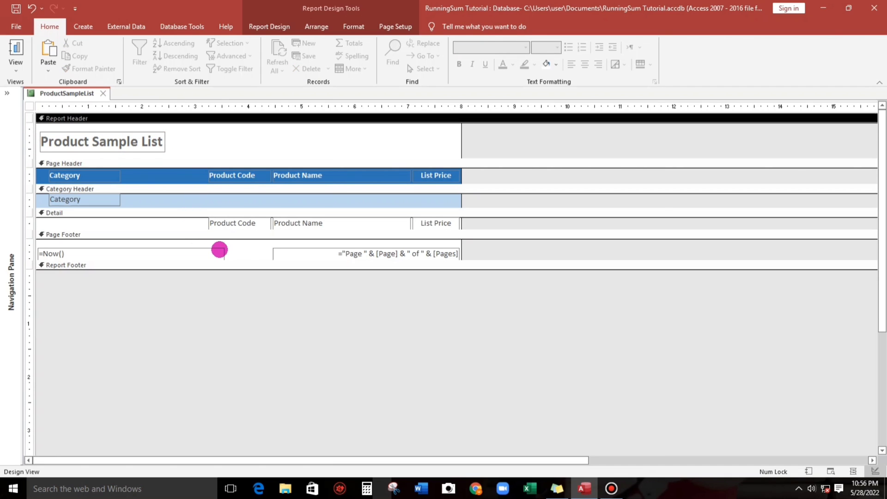
pyautogui.click(98, 198)
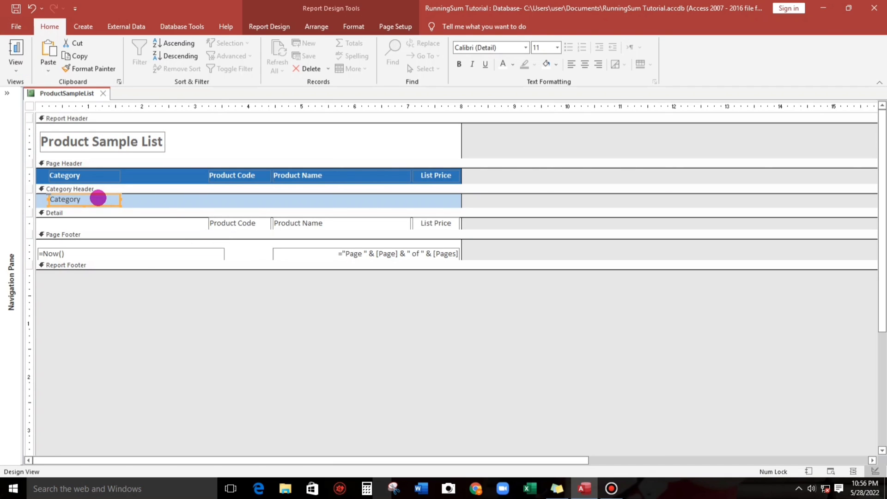
# Step: Set the Detail section's Alternate Fill to None and check the rows in Report View
pyautogui.click(15, 51)
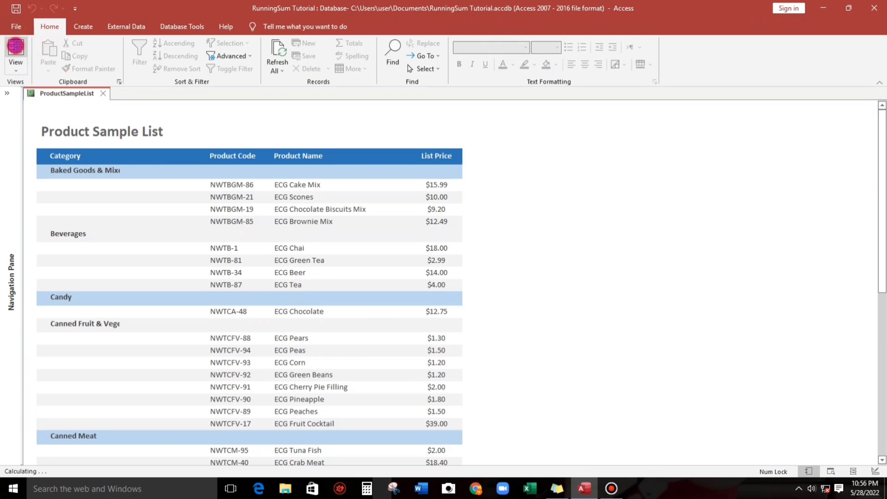
pyautogui.rightClick(519, 148)
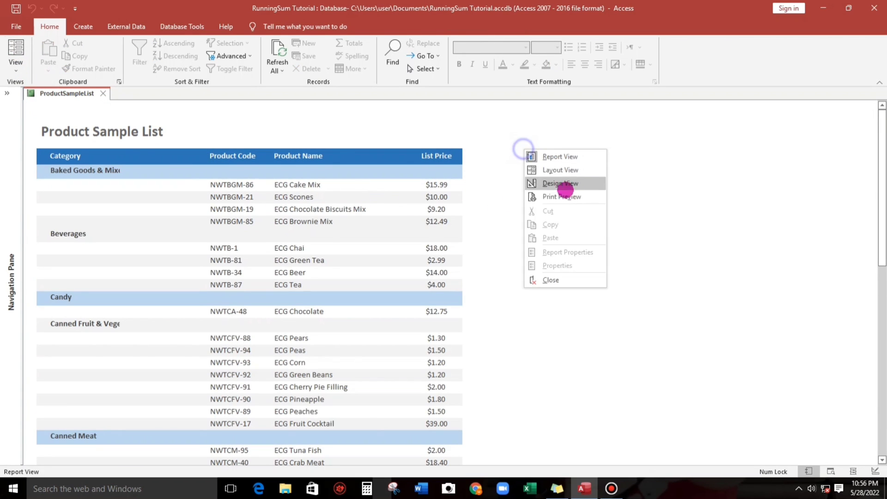
pyautogui.click(563, 182)
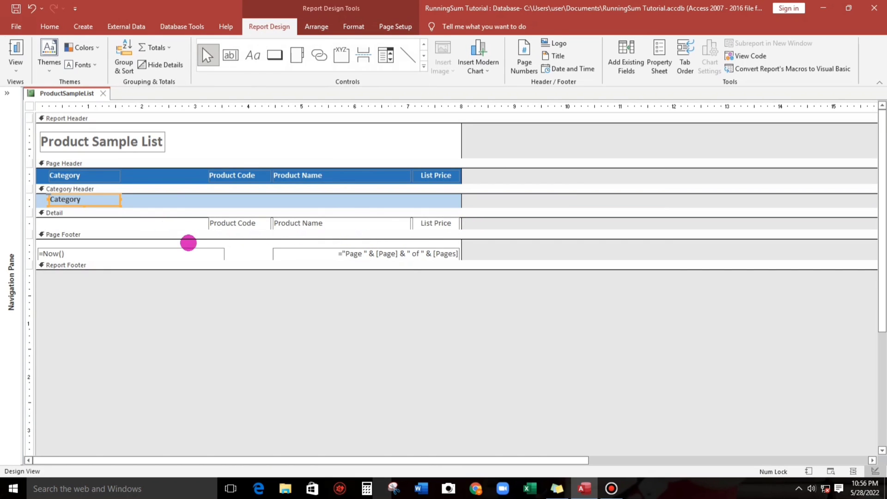
pyautogui.rightClick(184, 223)
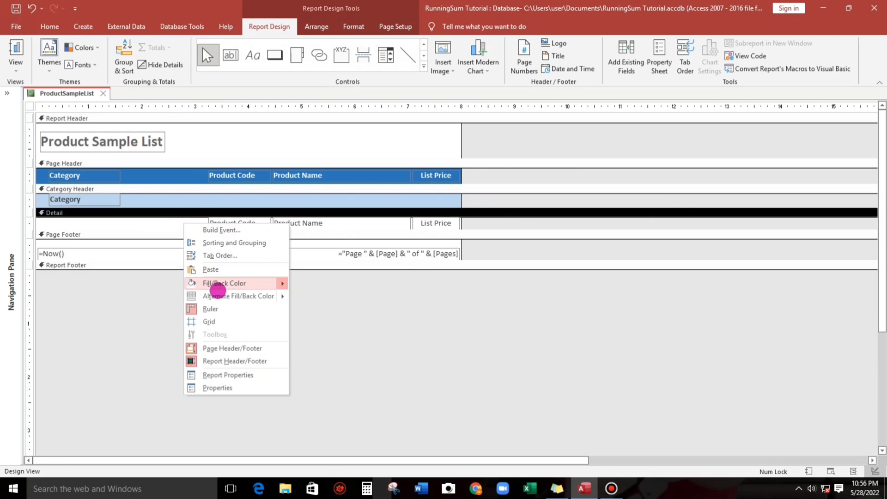
pyautogui.moveTo(277, 296)
pyautogui.click(335, 306)
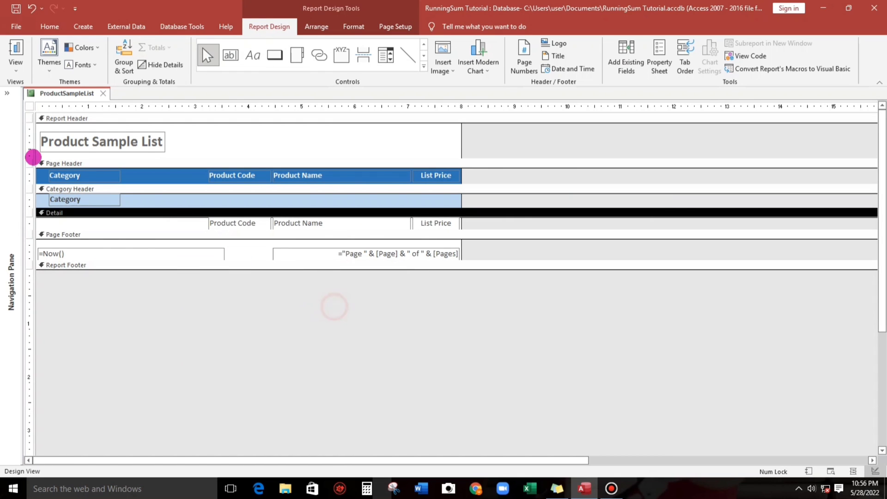
pyautogui.click(19, 47)
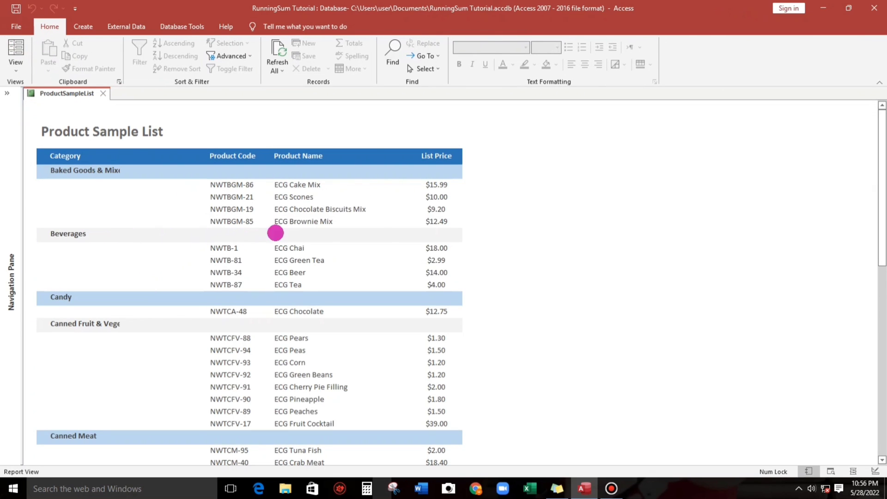
pyautogui.rightClick(473, 136)
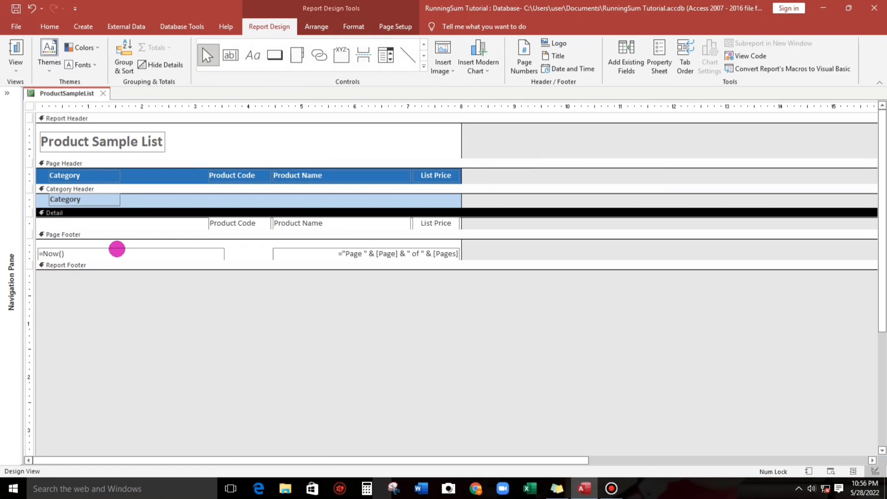
# Step: Set the Category Header's Alternate Fill to None and confirm every band is light blue
pyautogui.rightClick(130, 198)
pyautogui.moveTo(218, 271)
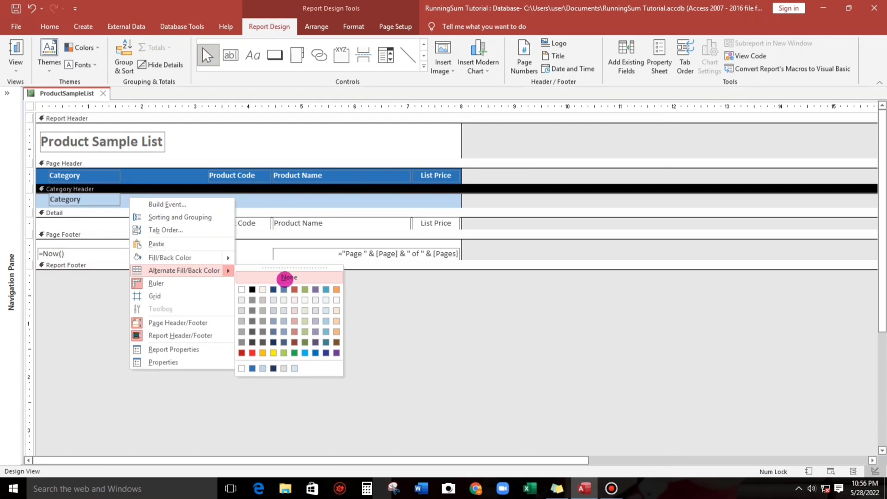
pyautogui.click(298, 277)
pyautogui.click(16, 47)
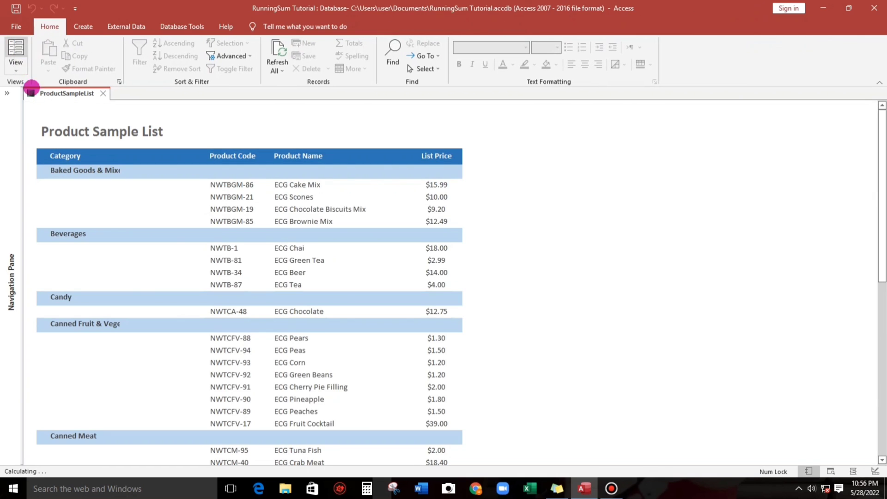
pyautogui.scroll(-3, 388, 259)
pyautogui.scroll(3, 388, 259)
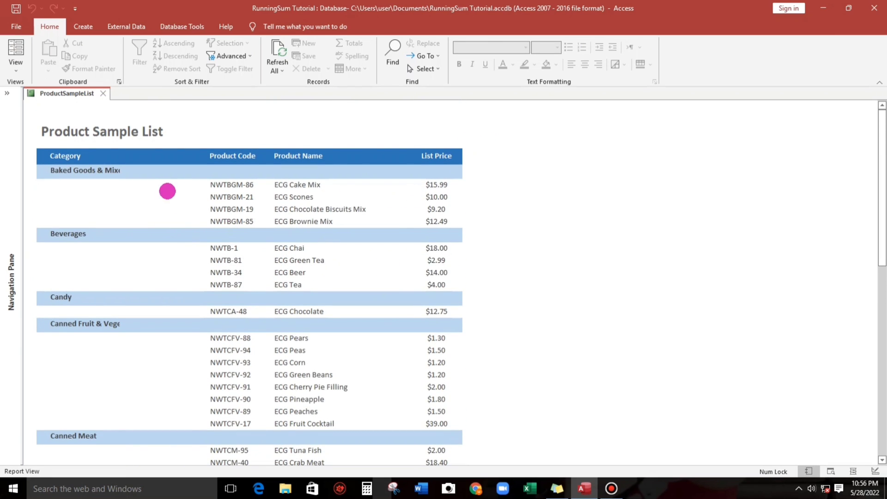
pyautogui.rightClick(488, 155)
# Step: Paste a Product Code text box copy left of the original and shorten Detail to one row
pyautogui.click(518, 190)
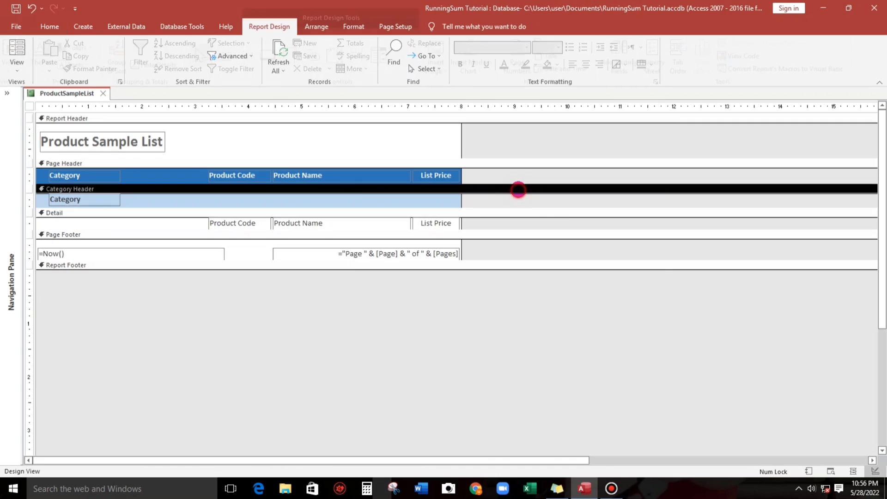
pyautogui.click(237, 225)
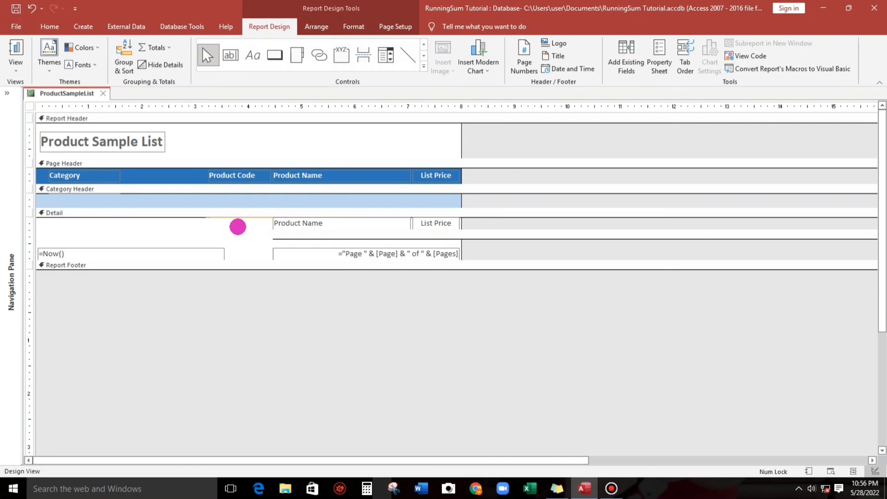
pyautogui.hotkey('ctrl', 'v')
pyautogui.click(275, 238)
pyautogui.click(256, 238)
pyautogui.moveTo(255, 238); pyautogui.dragTo(165, 223)
pyautogui.moveTo(175, 254); pyautogui.dragTo(184, 238)
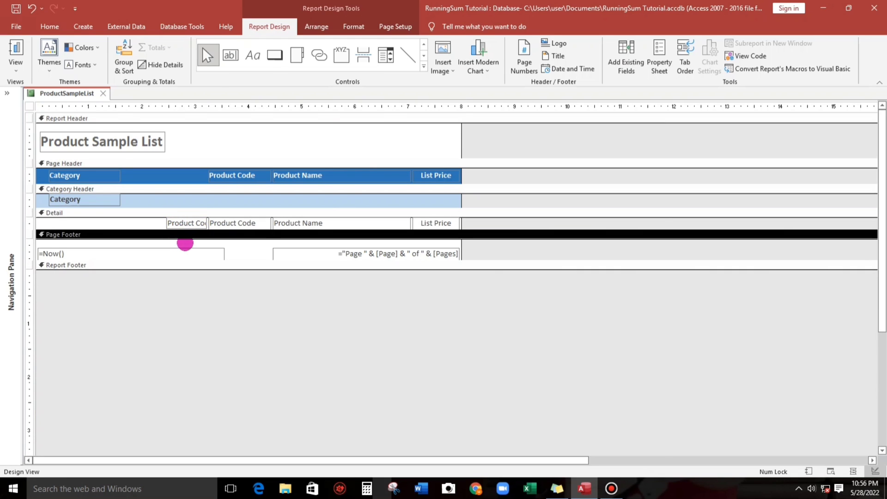
pyautogui.click(244, 324)
pyautogui.click(185, 225)
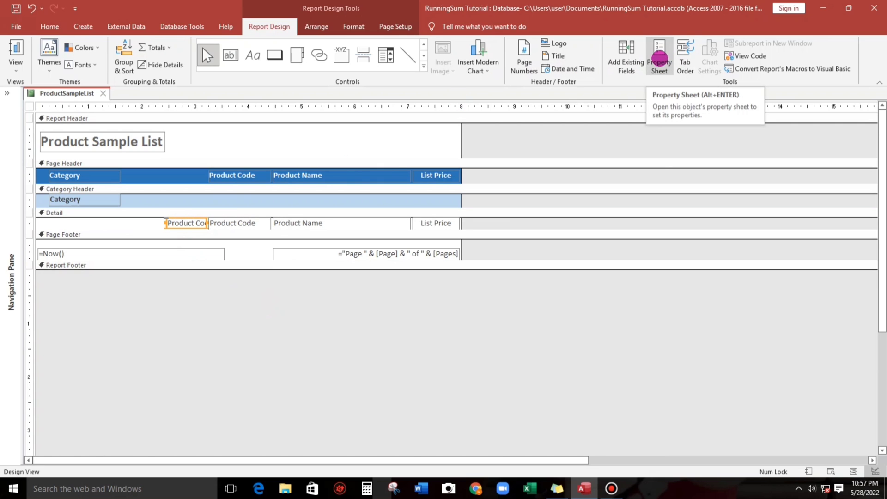
# Step: Set the new text box's Control Source to =1 and centre its text
pyautogui.click(659, 61)
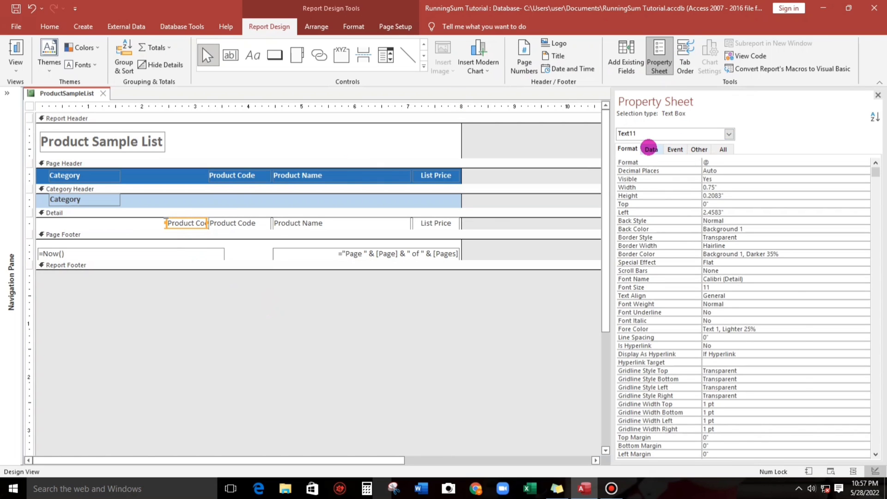
pyautogui.click(650, 149)
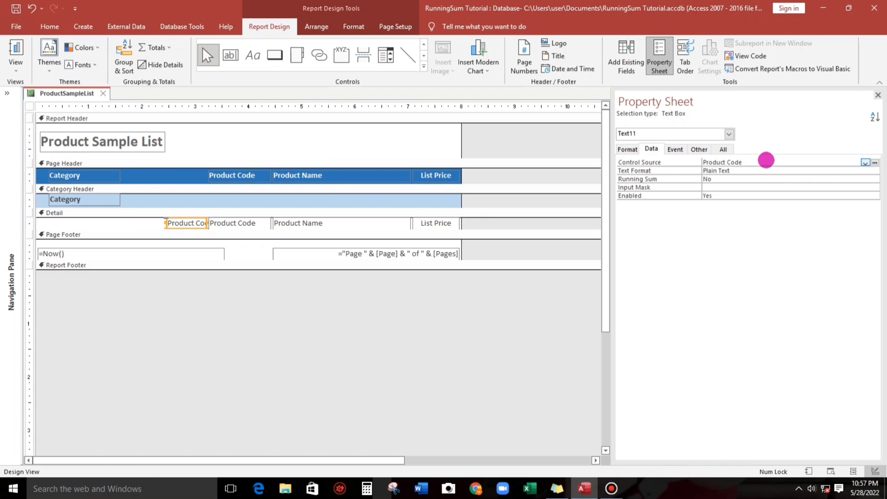
pyautogui.click(761, 159)
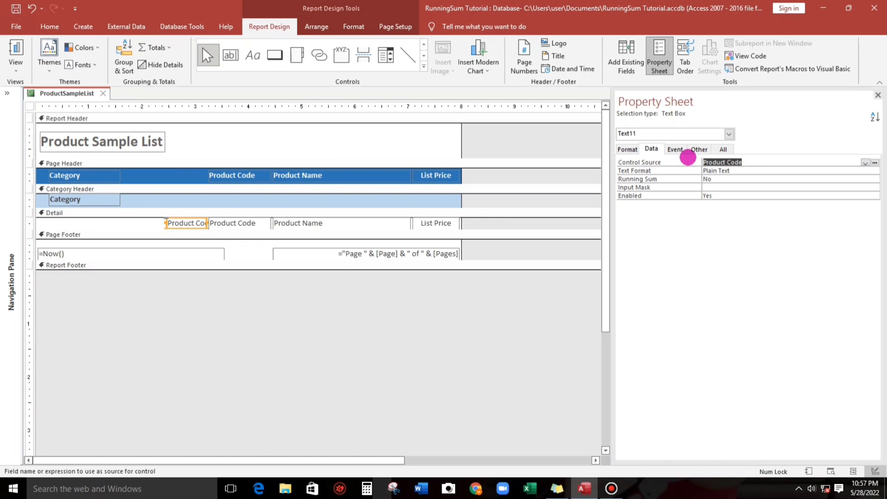
pyautogui.write('=1')
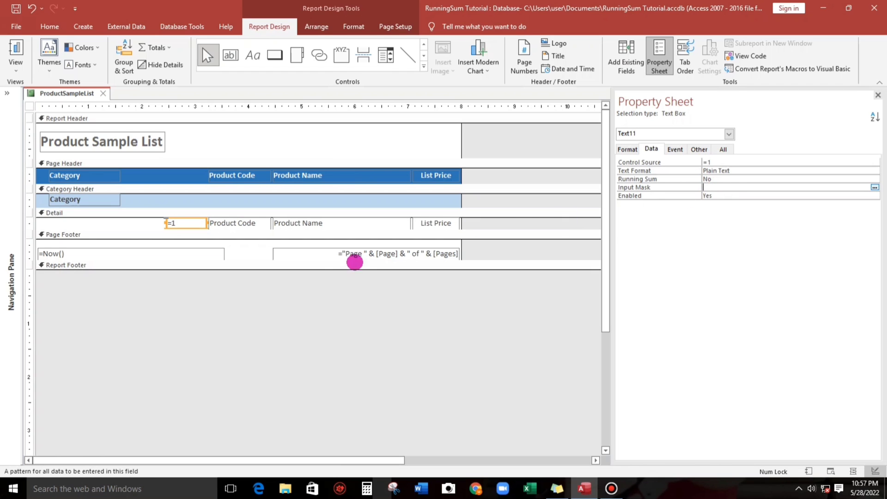
pyautogui.click(236, 304)
pyautogui.click(179, 220)
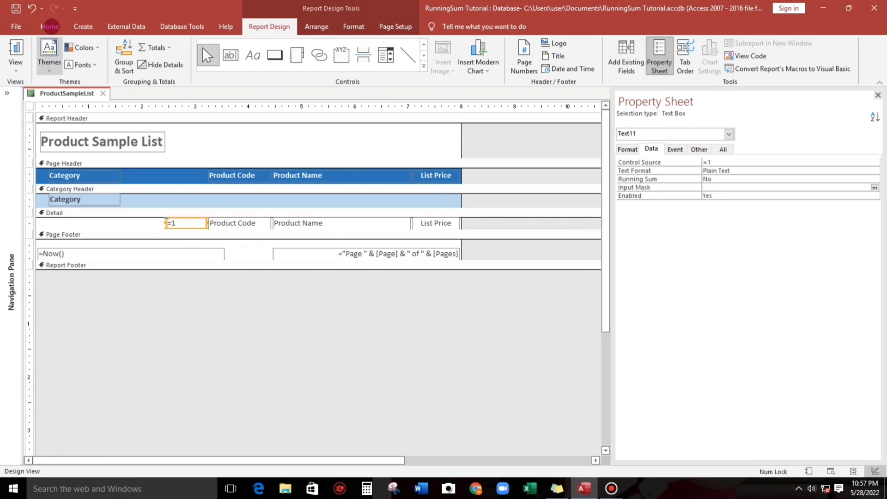
pyautogui.click(50, 27)
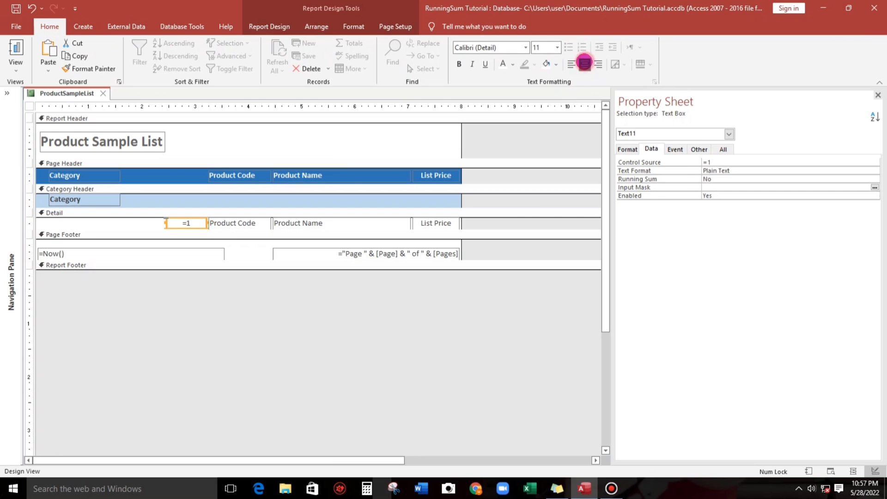
pyautogui.click(337, 306)
# Step: Preview the report showing 1 on every product row, then return to Design View
pyautogui.click(15, 45)
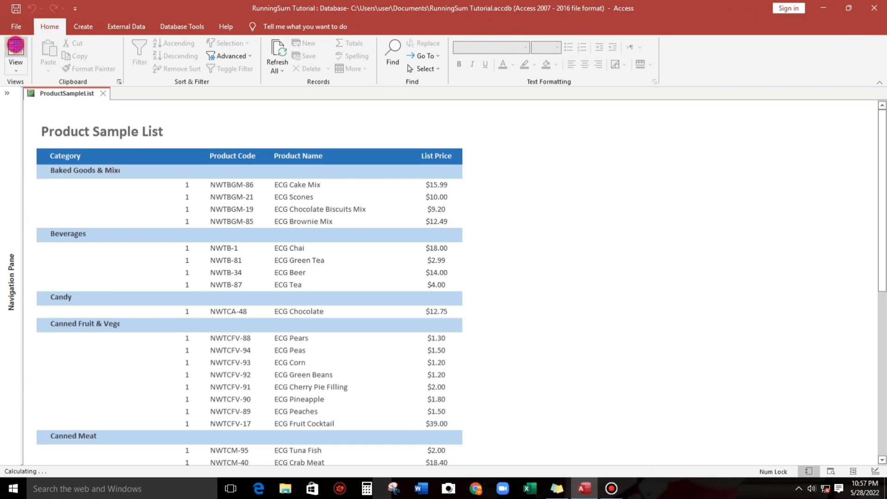
pyautogui.scroll(-1, 188, 259)
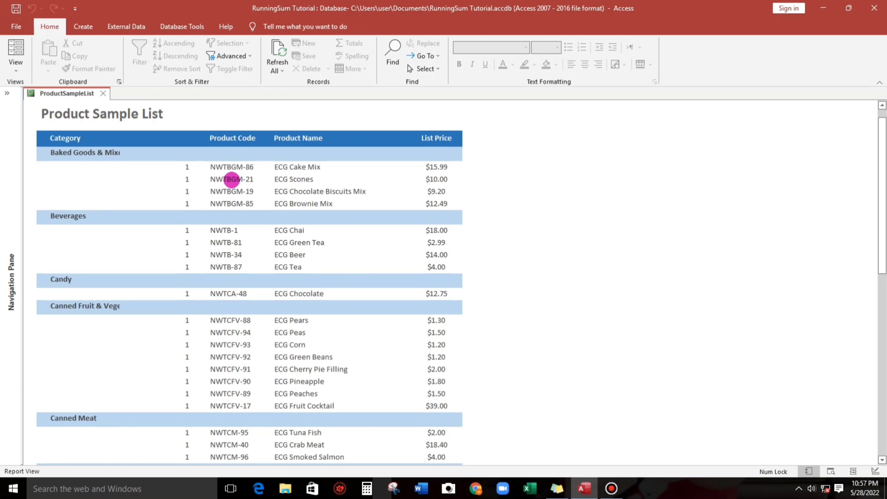
pyautogui.rightClick(495, 145)
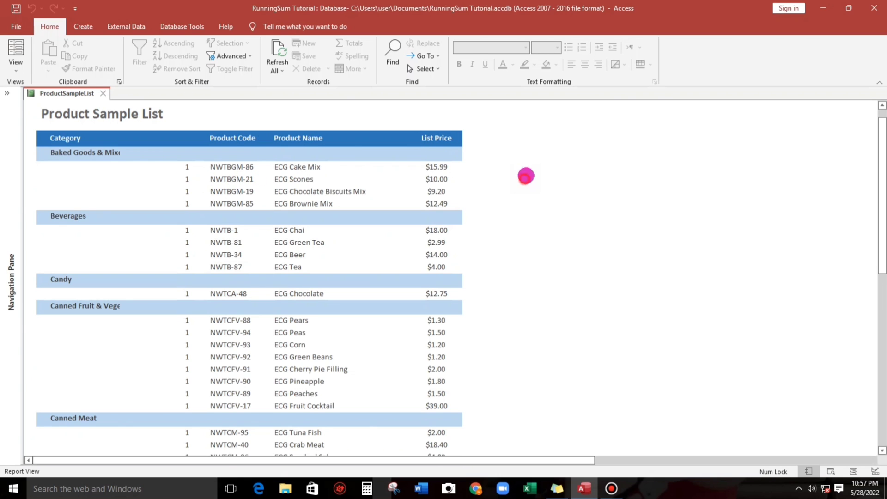
pyautogui.click(522, 180)
# Step: Set the =1 number box's Running Sum property to Over All
pyautogui.click(184, 224)
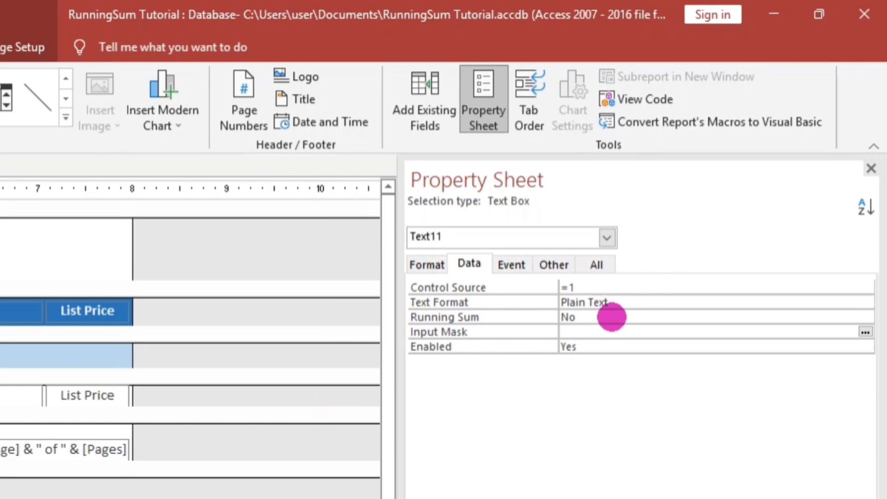
pyautogui.click(611, 317)
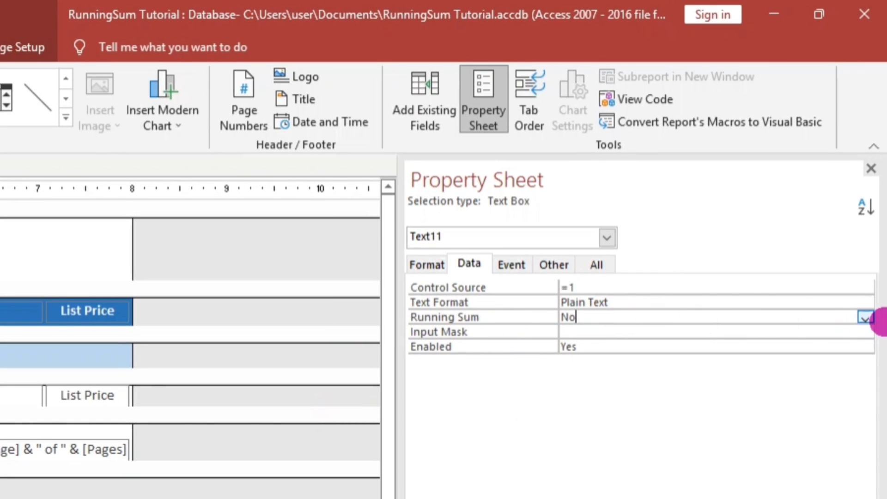
pyautogui.click(866, 316)
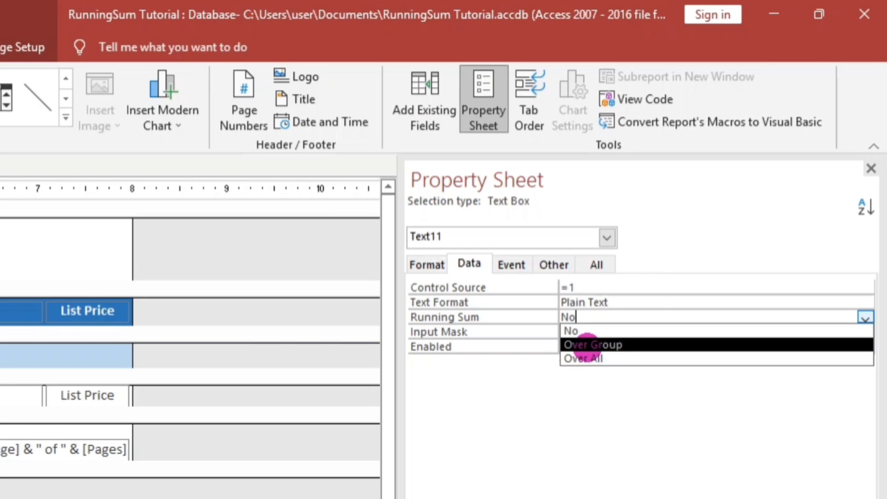
pyautogui.click(585, 358)
pyautogui.click(589, 344)
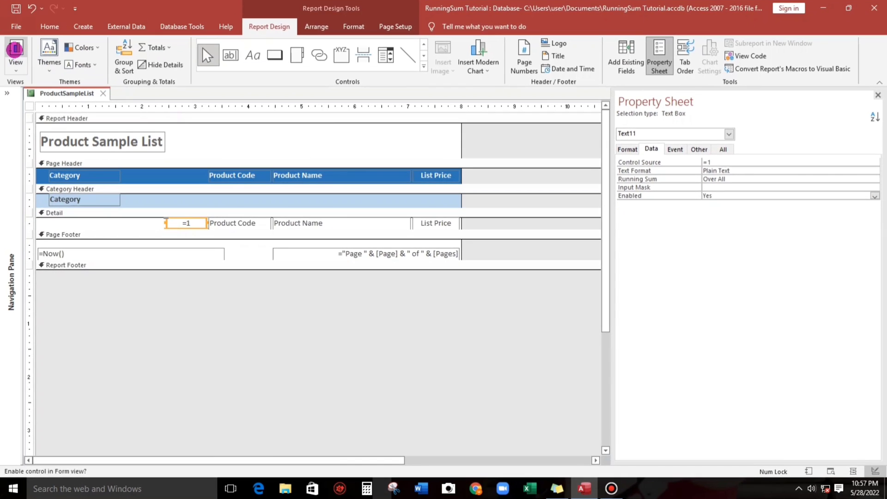
# Step: Preview the continuous 1, 2, 3 numbering in Report View, then go back to Design View
pyautogui.click(14, 54)
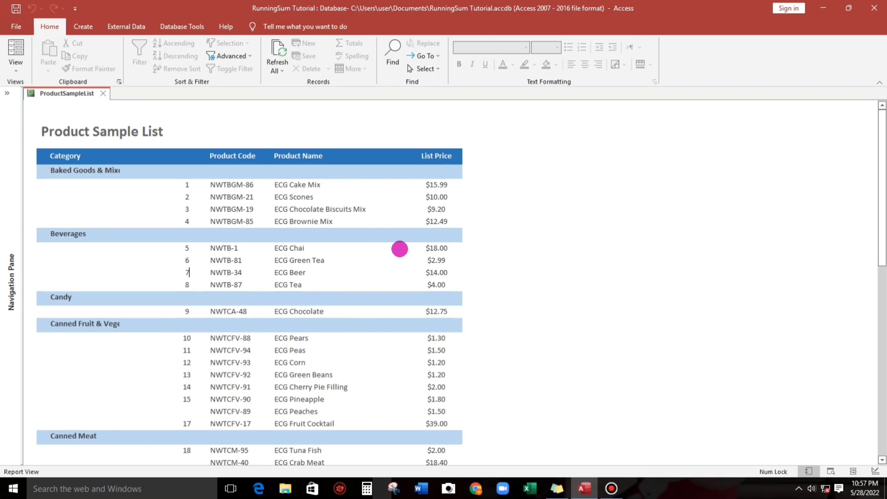
pyautogui.rightClick(482, 162)
pyautogui.click(508, 195)
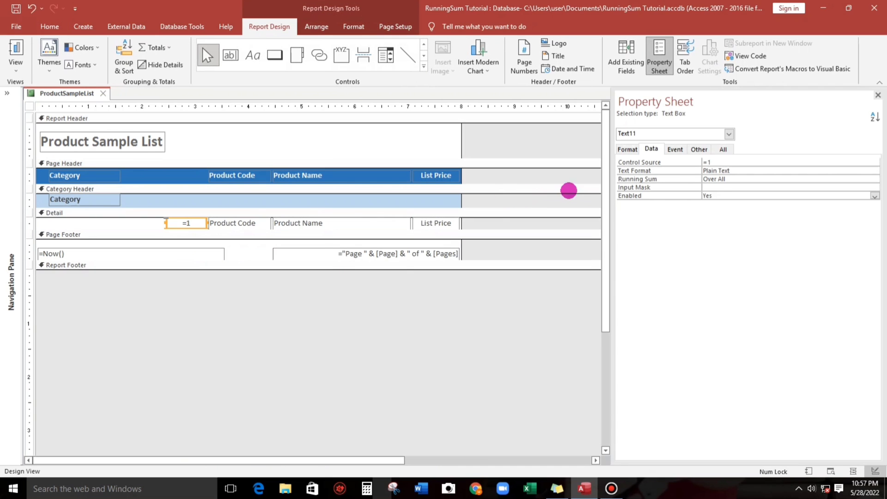
# Step: Change the number box's Running Sum from Over All to Over Group
pyautogui.click(771, 177)
pyautogui.click(874, 179)
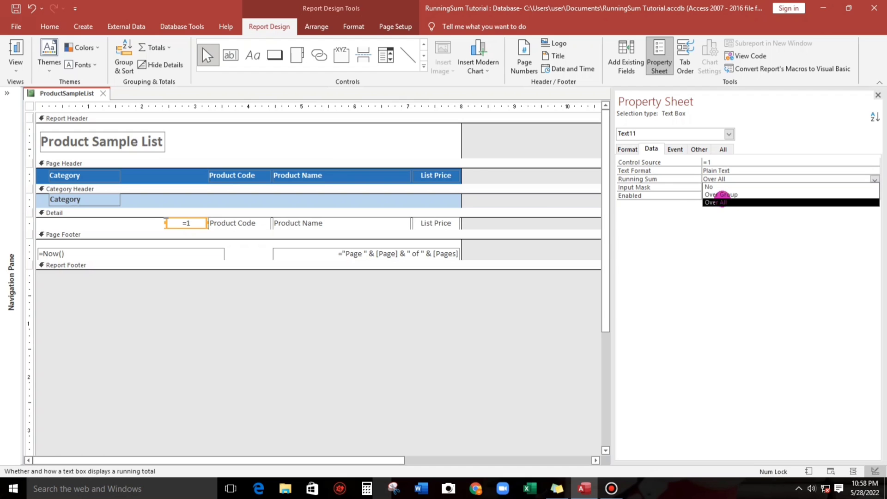
pyautogui.click(721, 194)
pyautogui.click(726, 189)
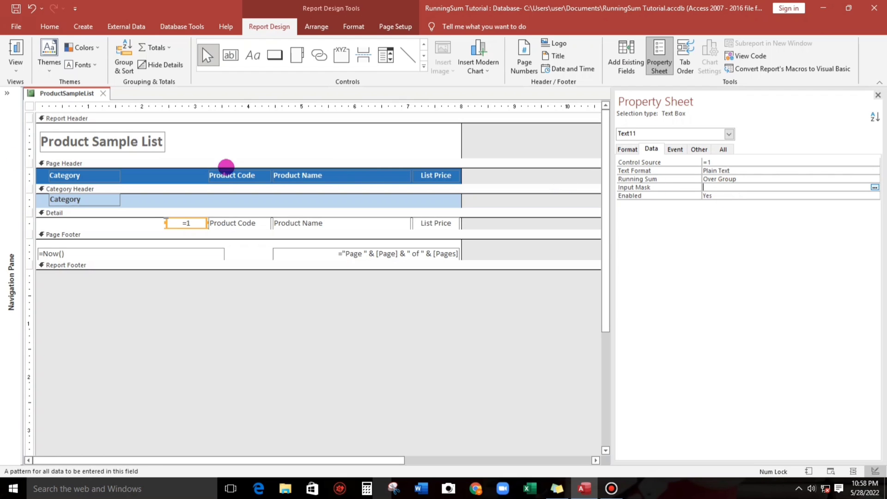
# Step: Check in Report View that numbering restarts per category, then return to Design View
pyautogui.click(16, 74)
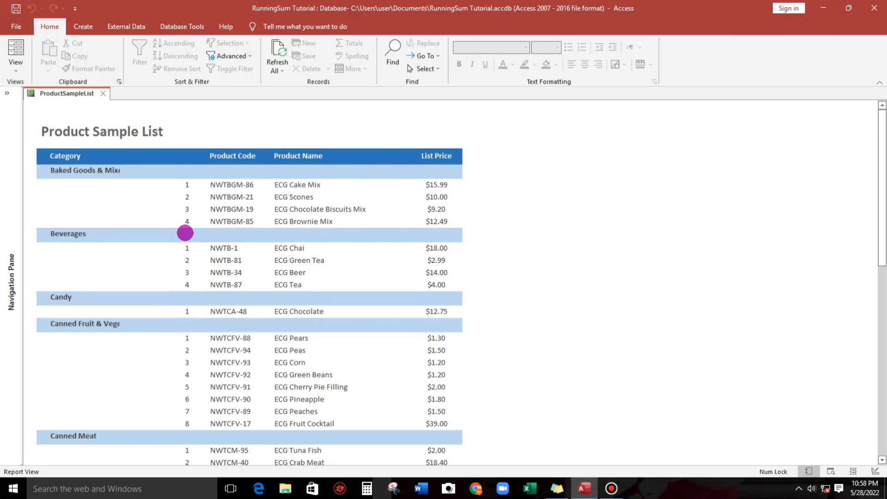
pyautogui.rightClick(510, 147)
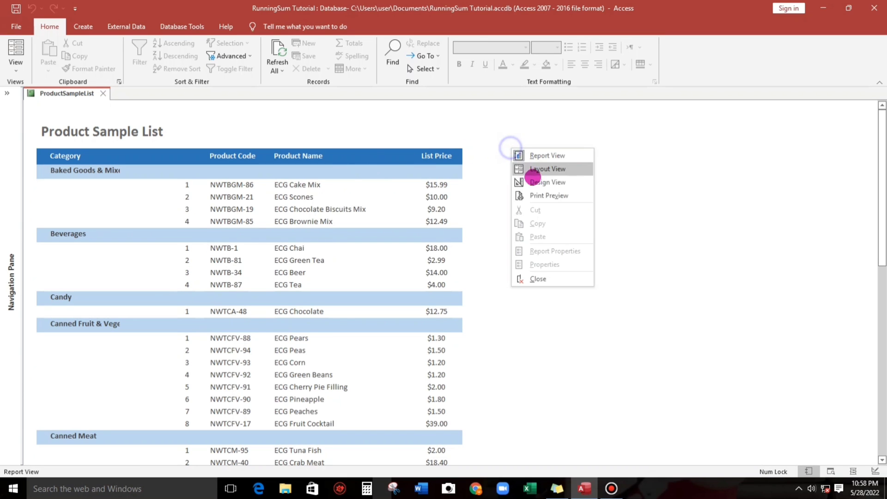
pyautogui.click(530, 182)
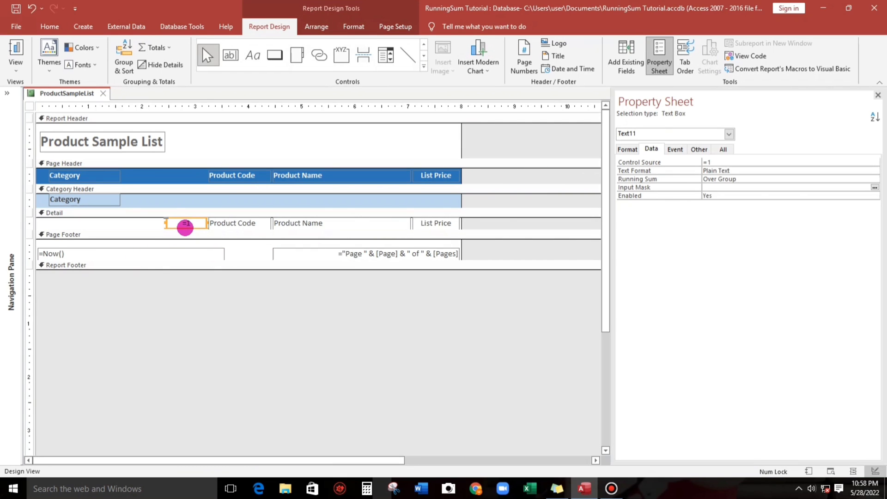
# Step: Set the number box's Format property to #.) on the Format tab
pyautogui.click(627, 148)
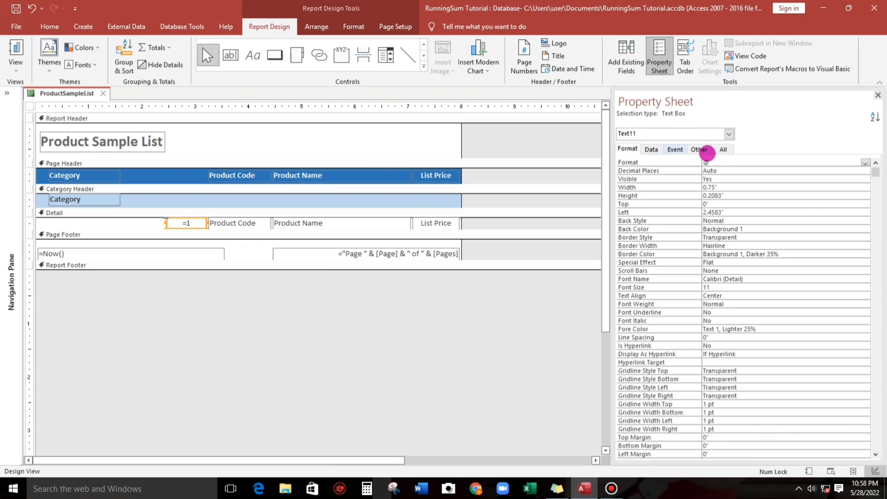
pyautogui.click(715, 160)
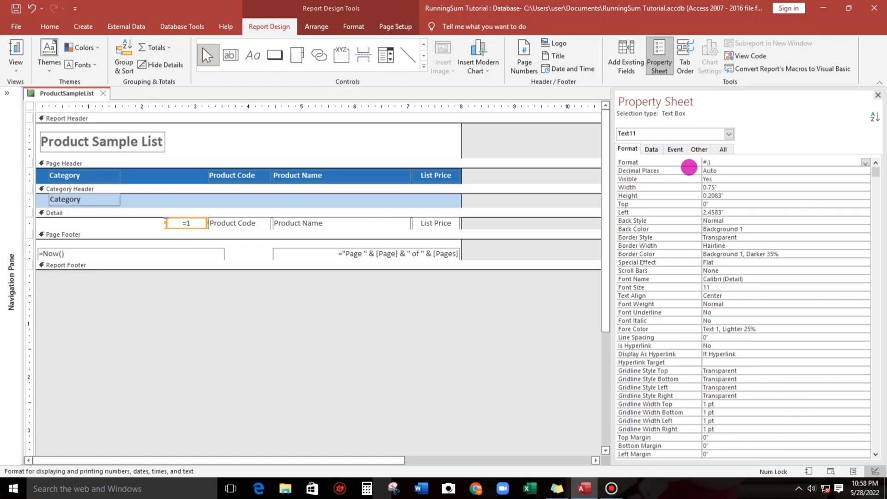
pyautogui.click(674, 178)
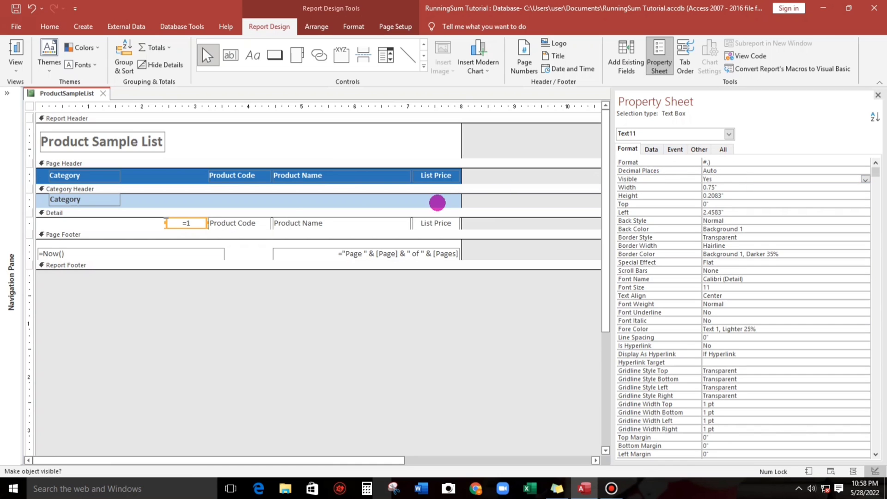
# Step: View the report to check the numbers appear as 1.), 2.) in each category
pyautogui.click(13, 46)
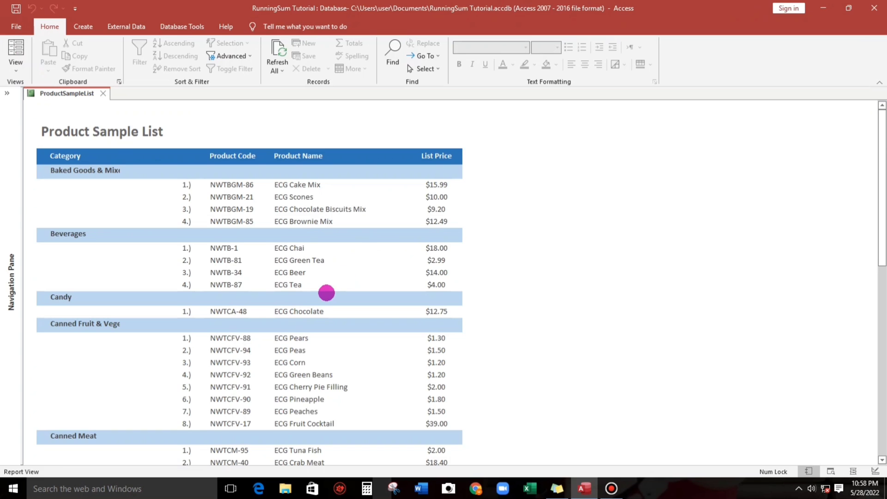
pyautogui.scroll(-3, 329, 290)
pyautogui.scroll(2, 325, 293)
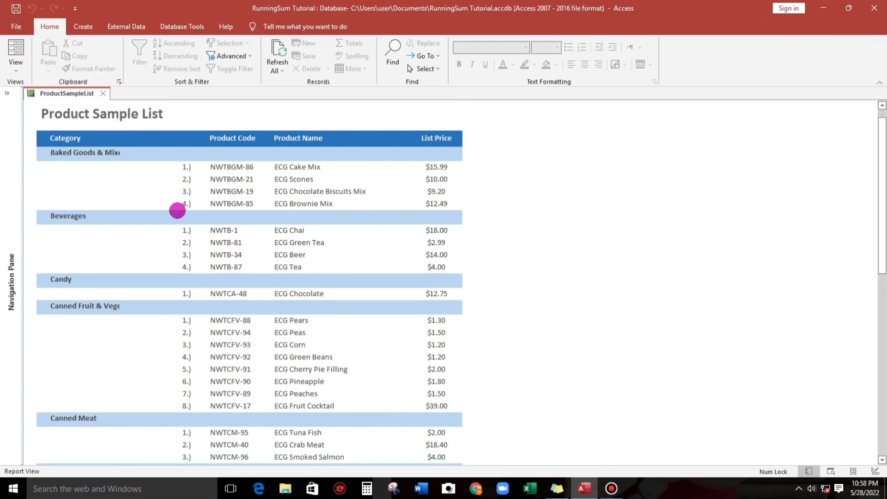